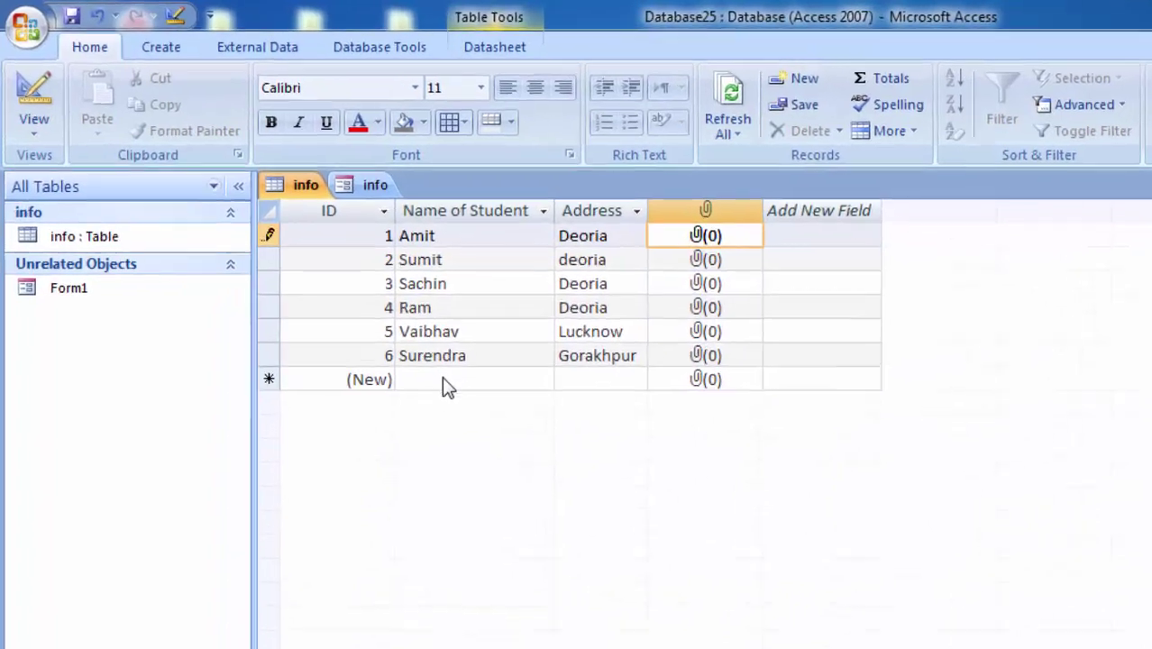
Add a seventh student record with the student's name and address Basti
{"action": "left_click", "coordinate": [314, 267]}
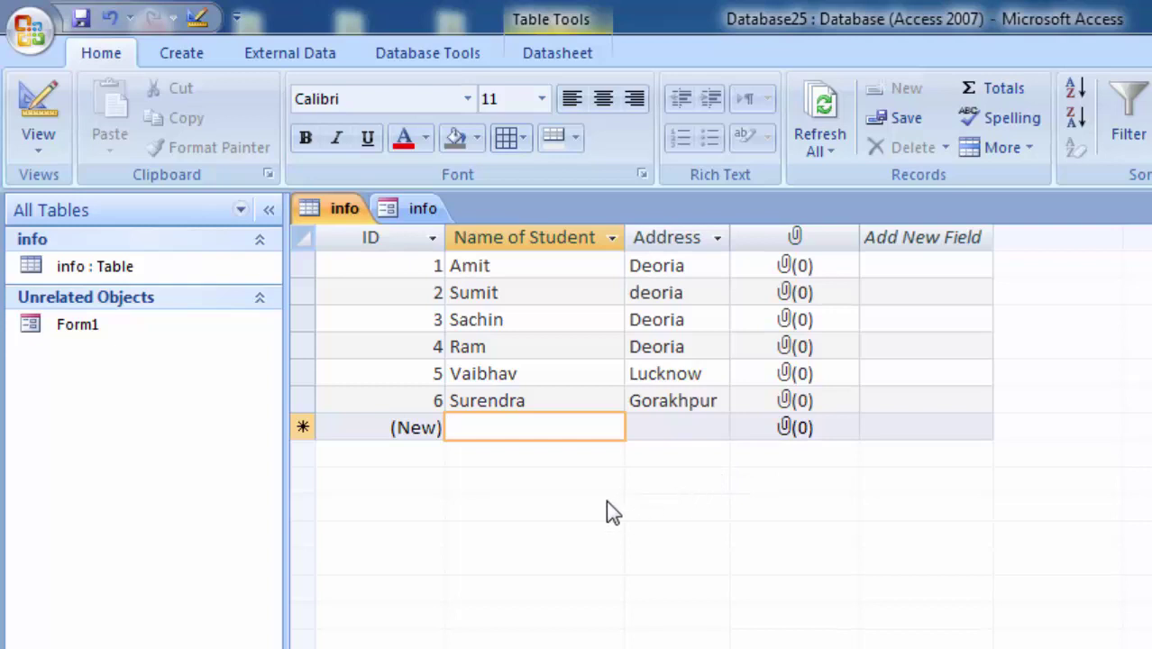
{"action": "type", "text": "Rani"}
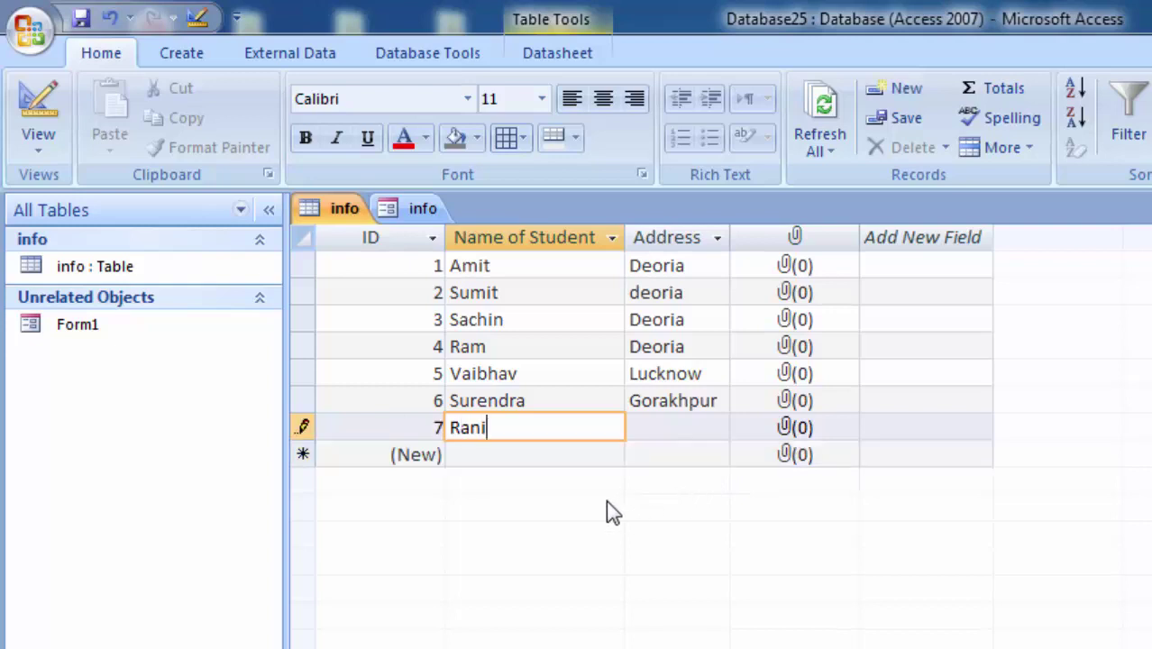
{"action": "left_click", "coordinate": [677, 428]}
{"action": "type", "text": "Bast"}
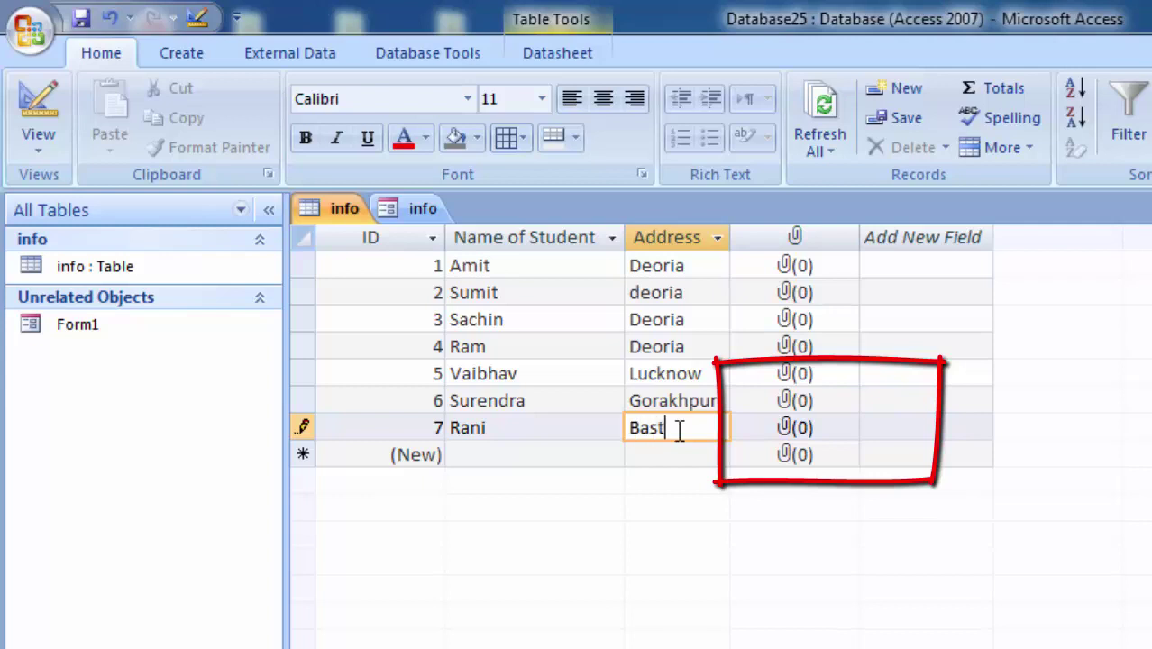
{"action": "type", "text": "i"}
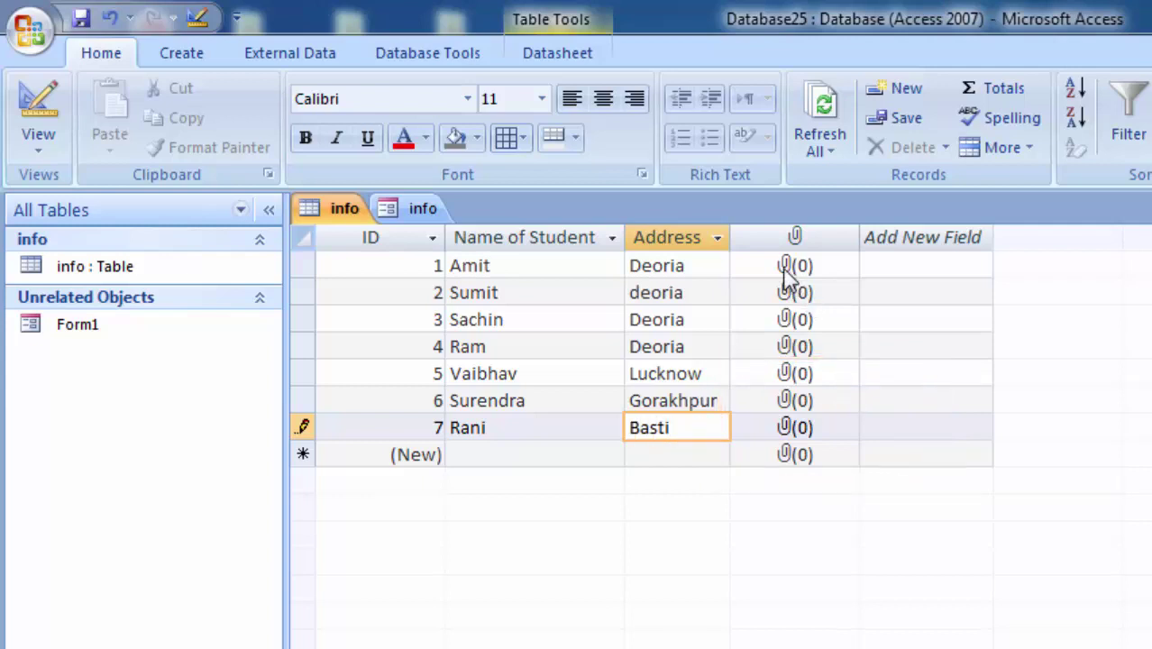
{"action": "left_click", "coordinate": [784, 272]}
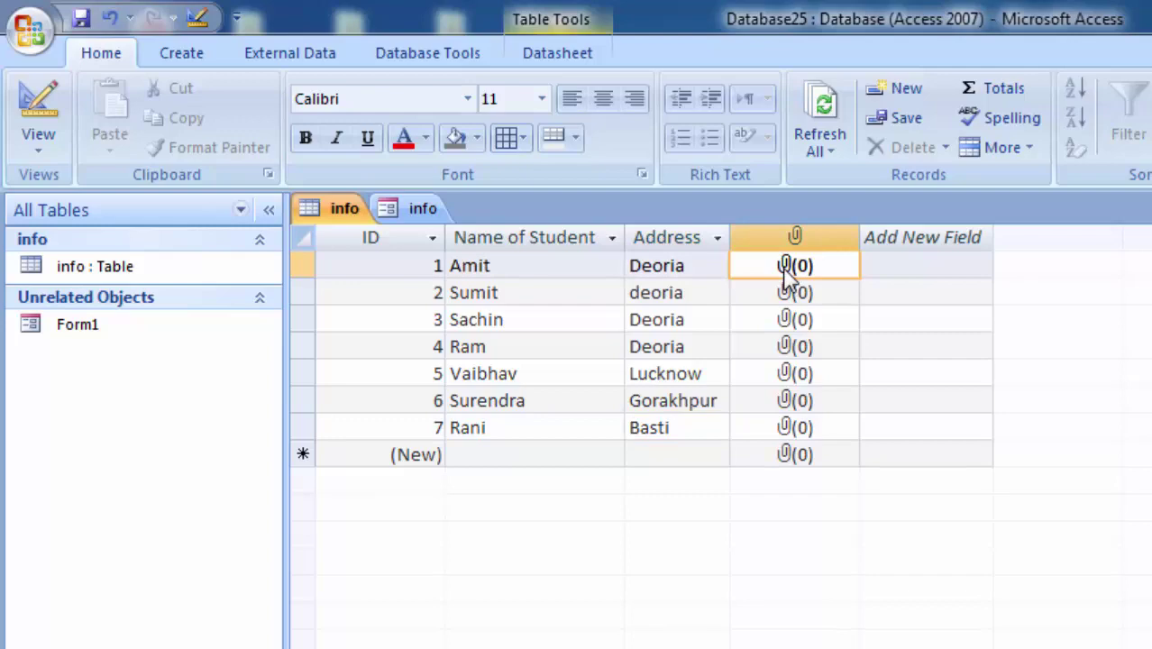
Attach download (4).jpg from the my record folder to the first student's record
{"action": "double_click", "coordinate": [792, 270]}
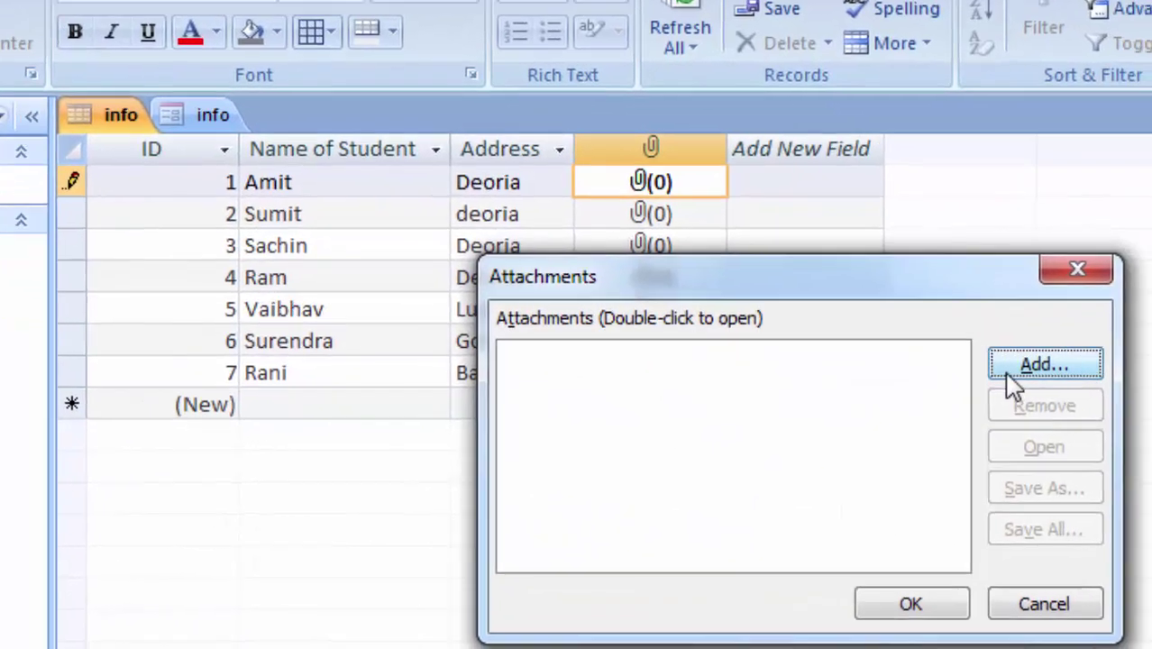
{"action": "left_click", "coordinate": [1011, 378]}
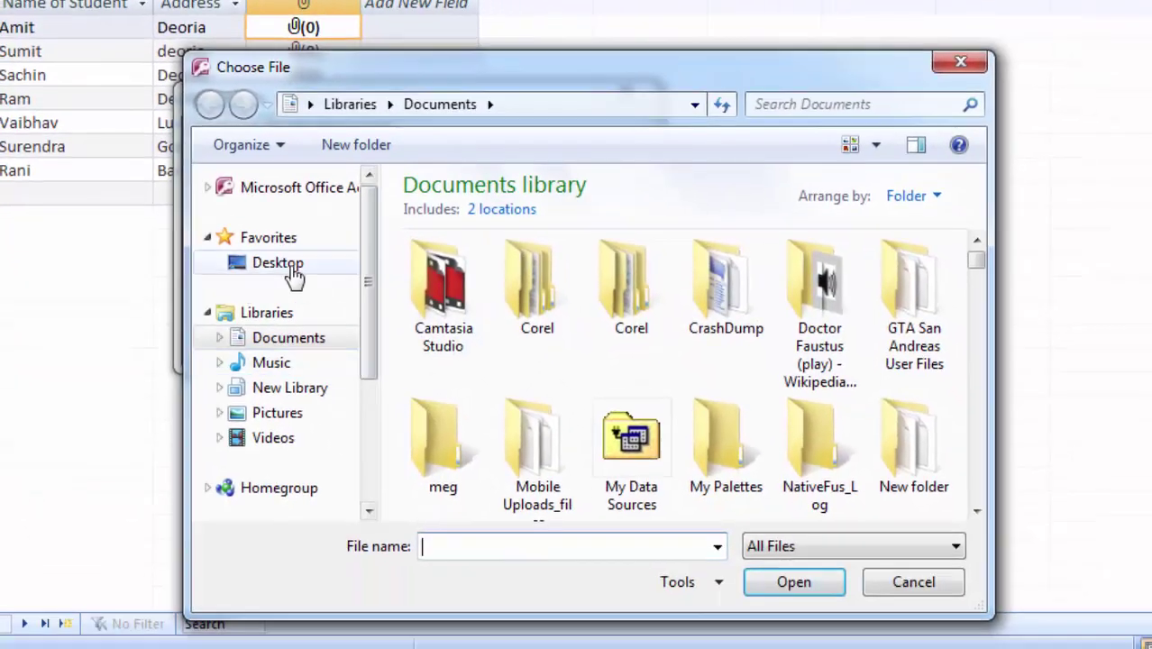
{"action": "left_click", "coordinate": [277, 262]}
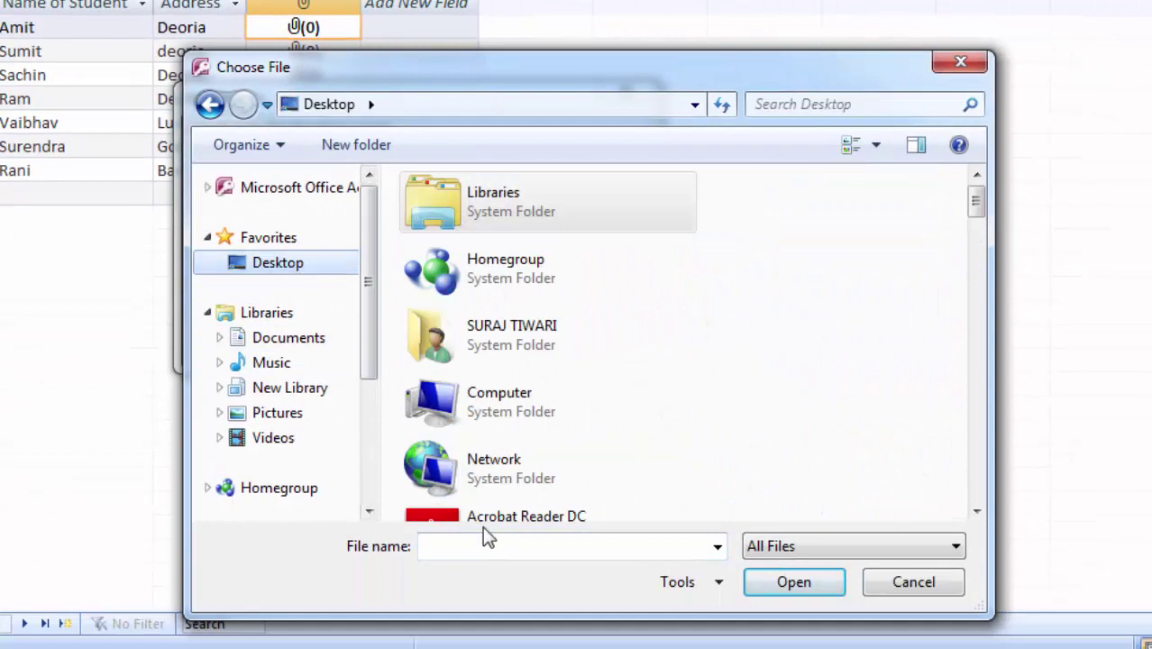
{"action": "key", "text": "Down"}
{"action": "key", "text": "Down"}
{"action": "key", "text": "Down"}
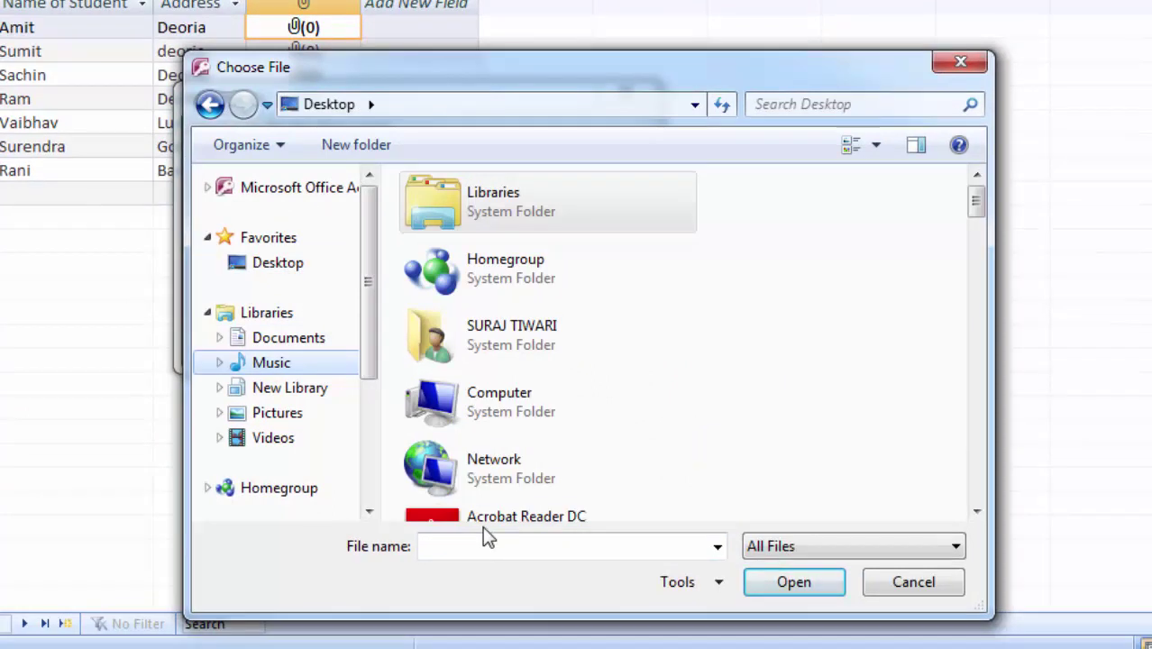
{"action": "left_click", "coordinate": [558, 546]}
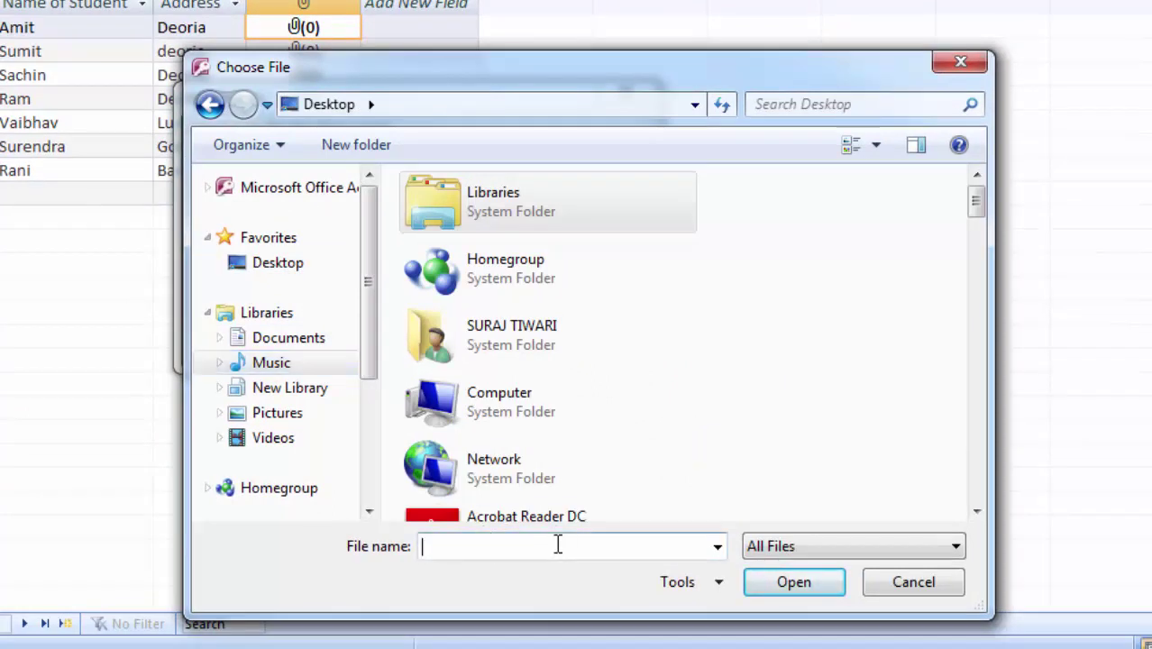
{"action": "type", "text": "my"}
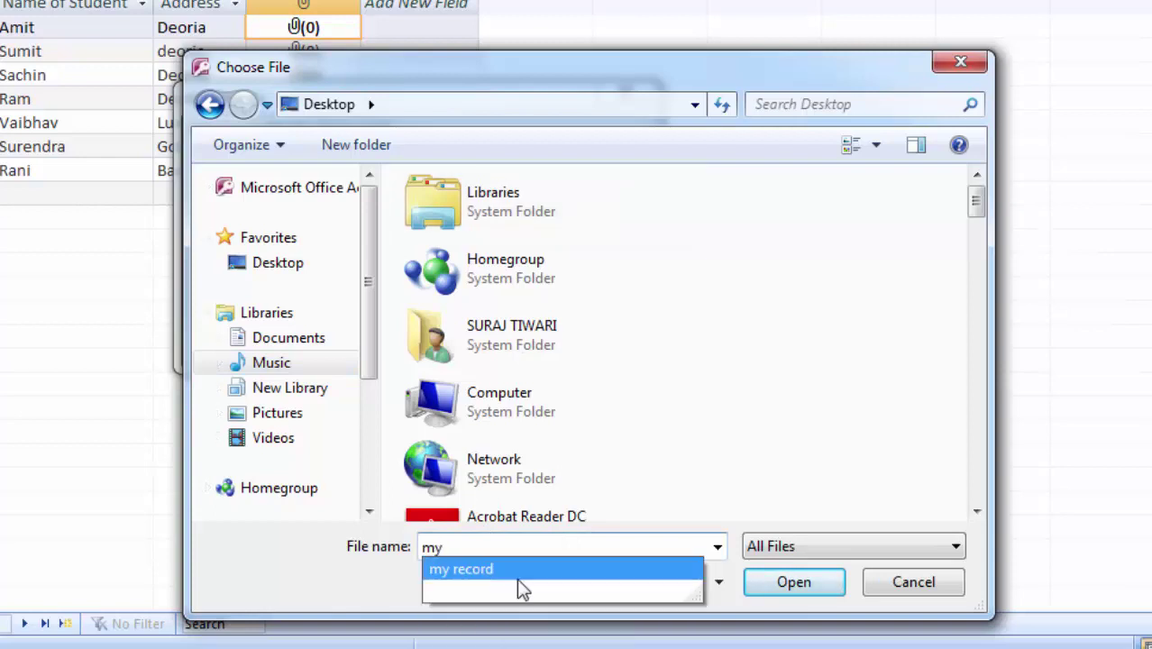
{"action": "left_click", "coordinate": [527, 568]}
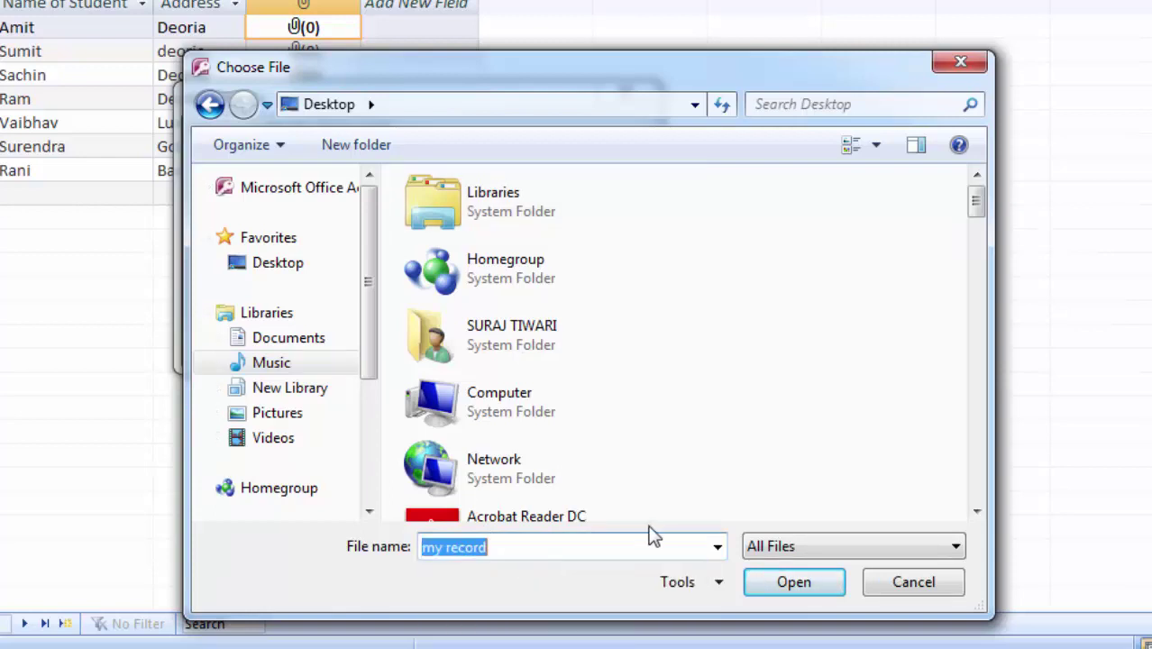
{"action": "left_click", "coordinate": [761, 582]}
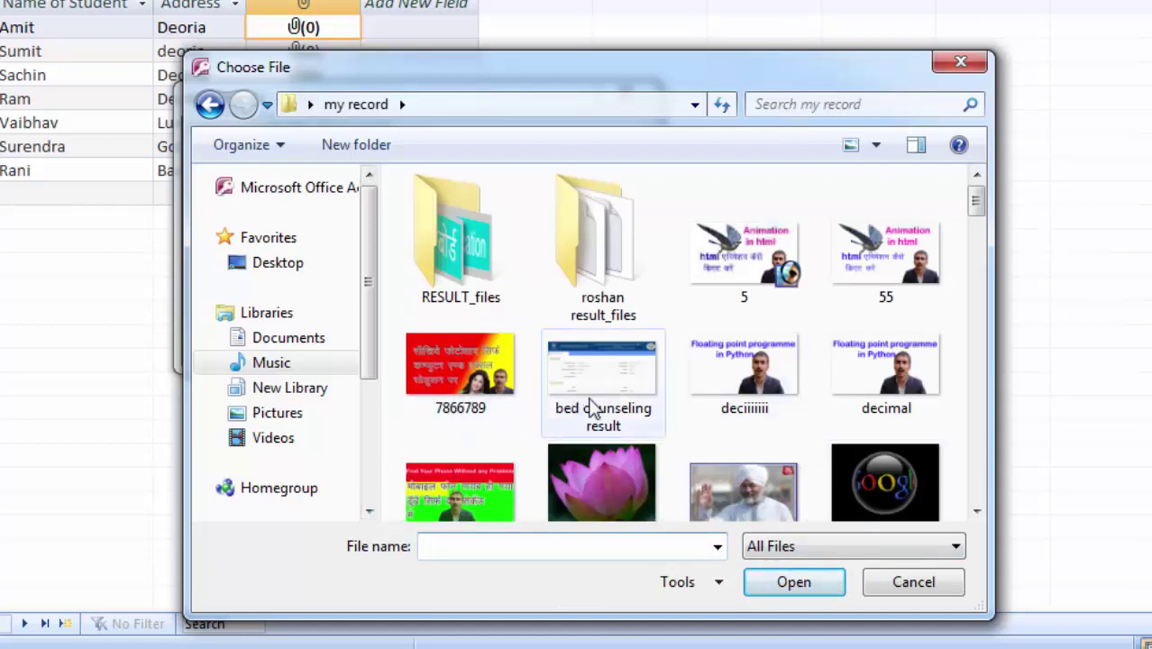
{"action": "double_click", "coordinate": [623, 480]}
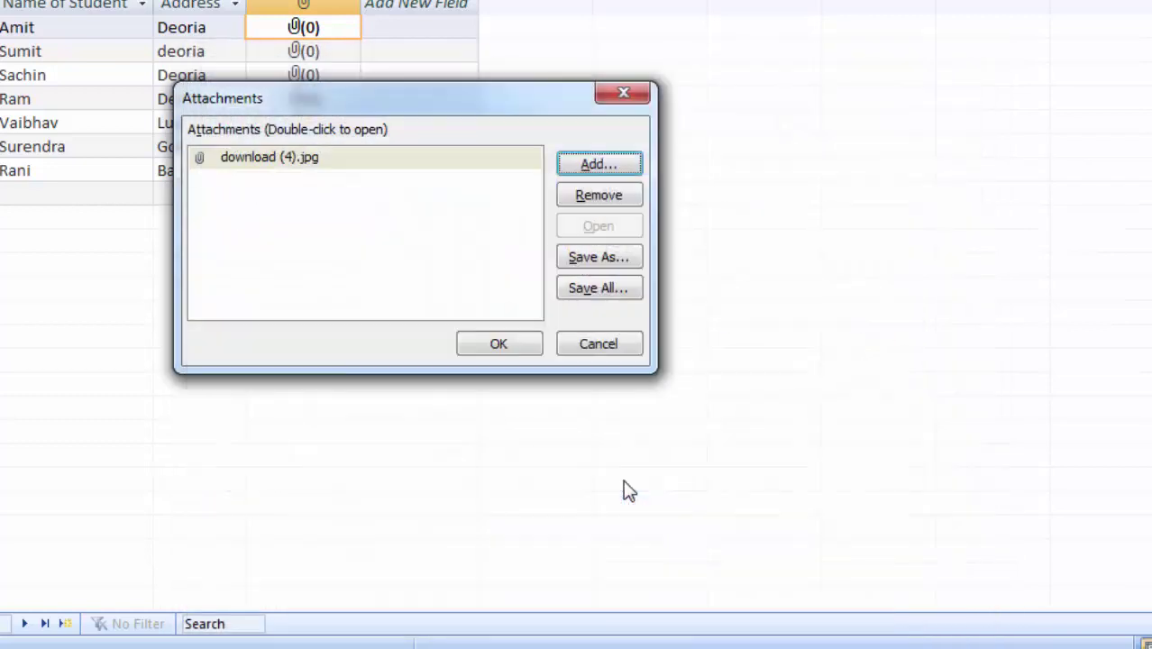
{"action": "left_click", "coordinate": [501, 341]}
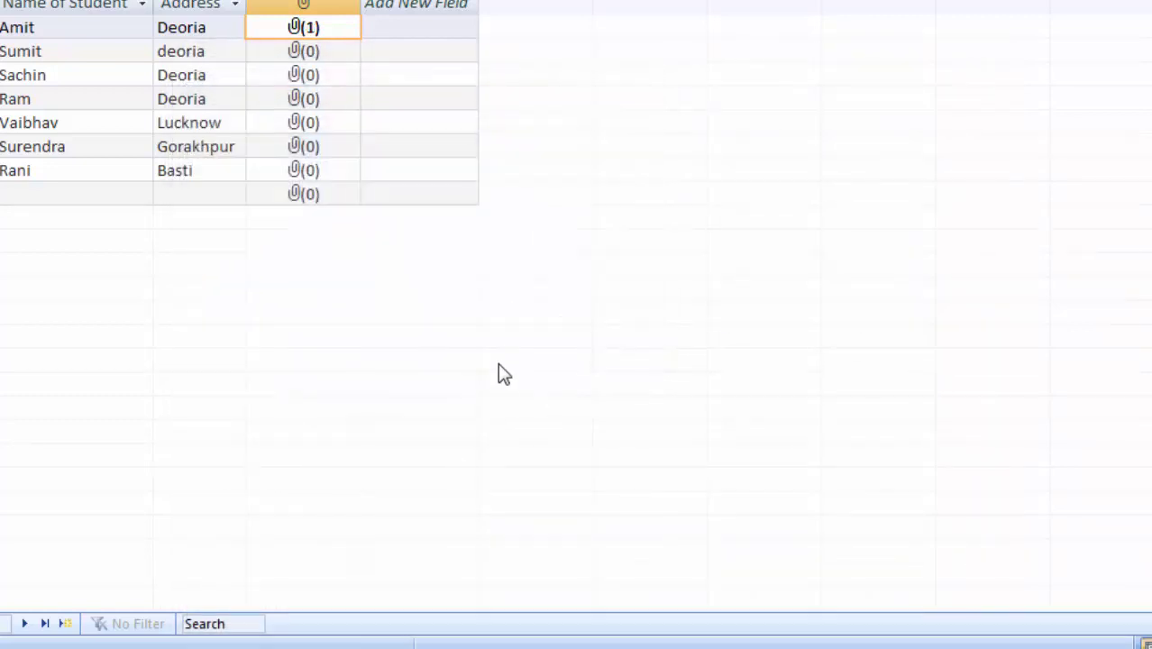
Attach deciiiiii.png to the second student's record
{"action": "left_click", "coordinate": [298, 54]}
{"action": "double_click", "coordinate": [297, 55]}
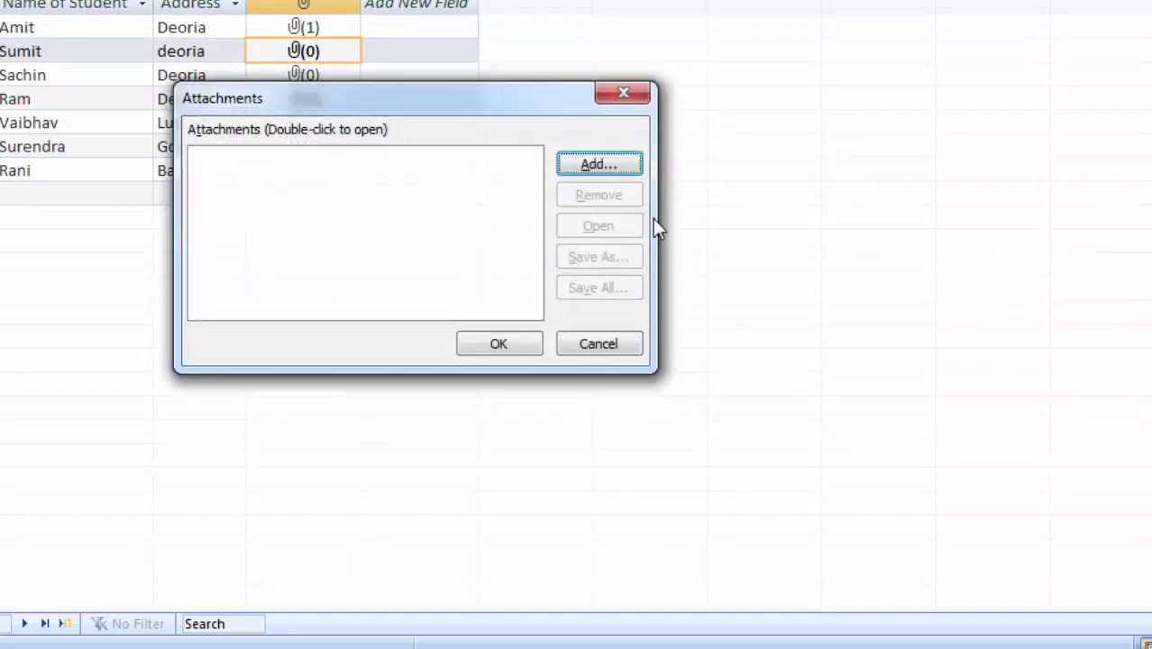
{"action": "left_click", "coordinate": [612, 164]}
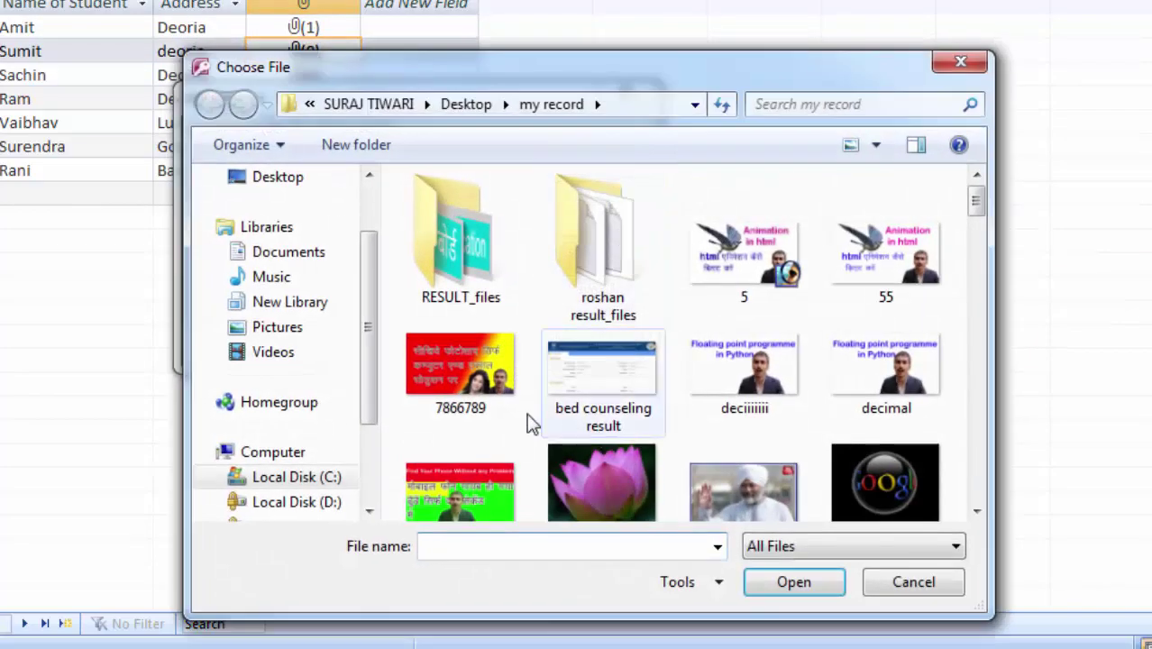
{"action": "double_click", "coordinate": [696, 365]}
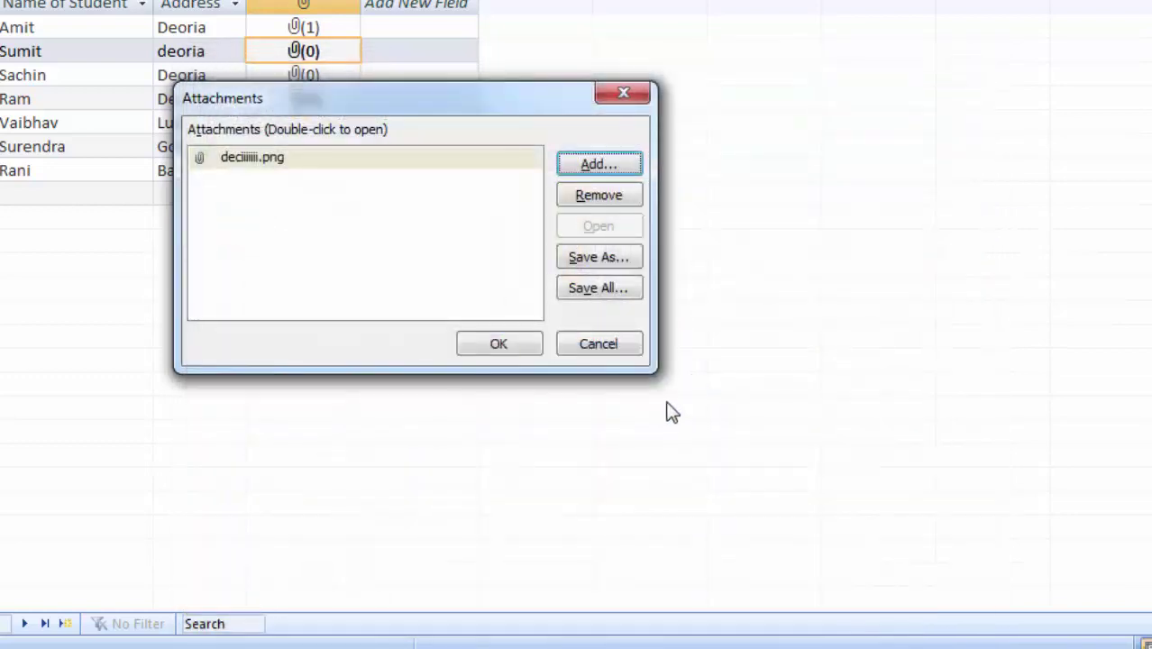
{"action": "left_click", "coordinate": [521, 348]}
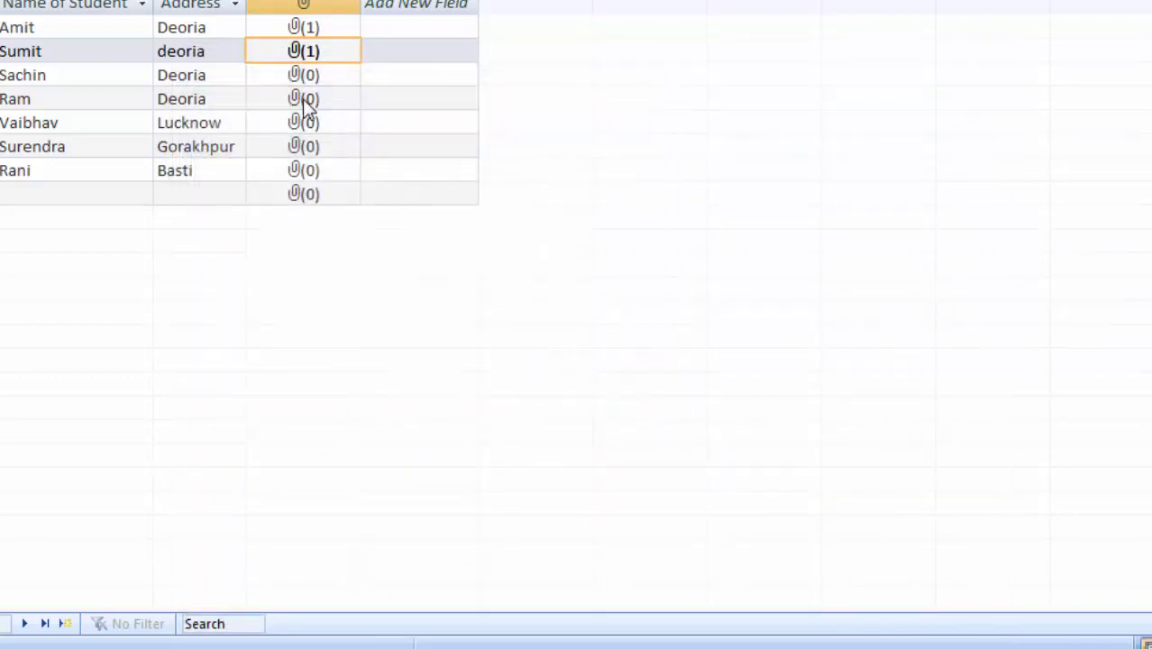
Attach IMG_20180607_102159.jpg to the third student's record
{"action": "double_click", "coordinate": [303, 75]}
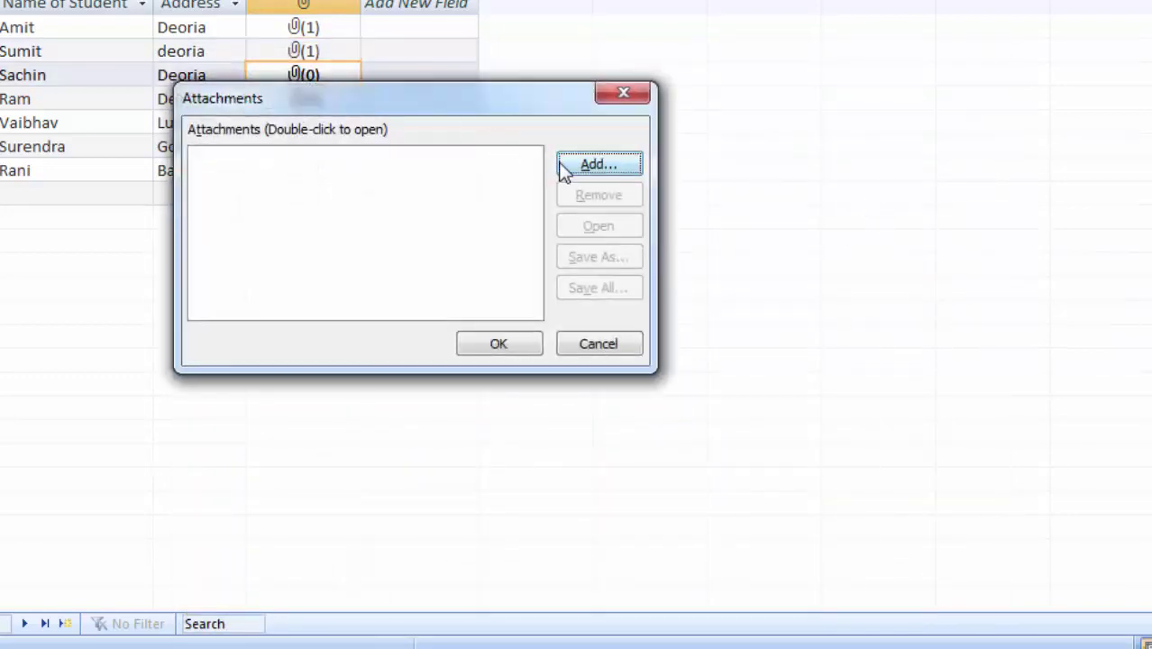
{"action": "left_click", "coordinate": [571, 168]}
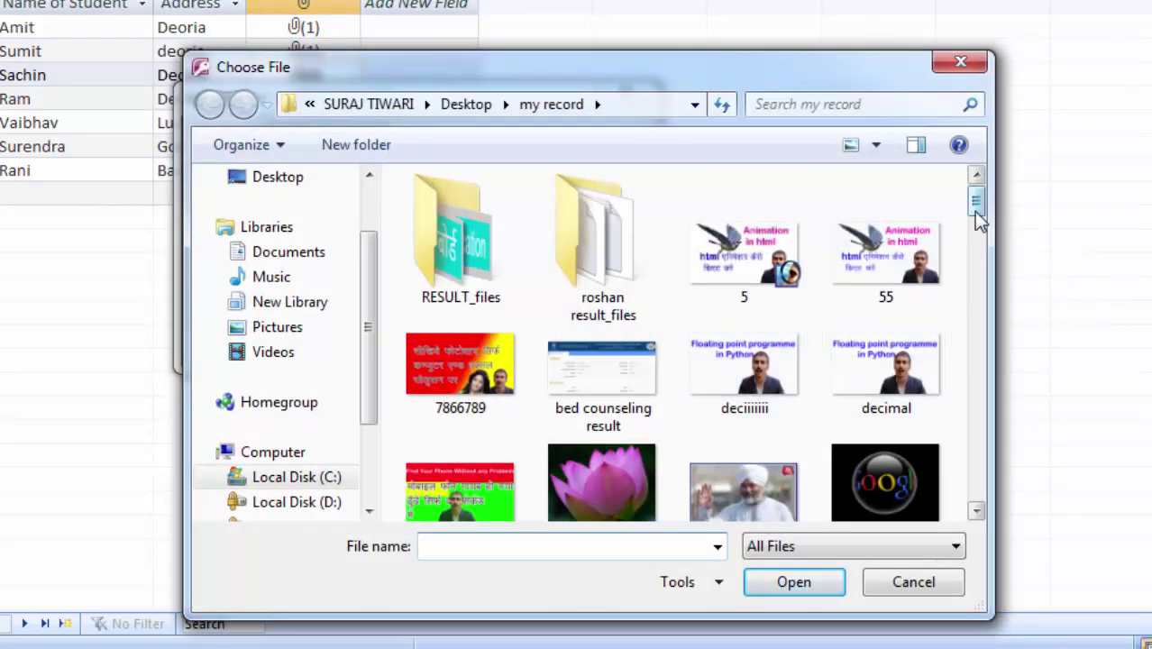
{"action": "left_click_drag", "start_coordinate": [974, 212], "coordinate": [978, 235]}
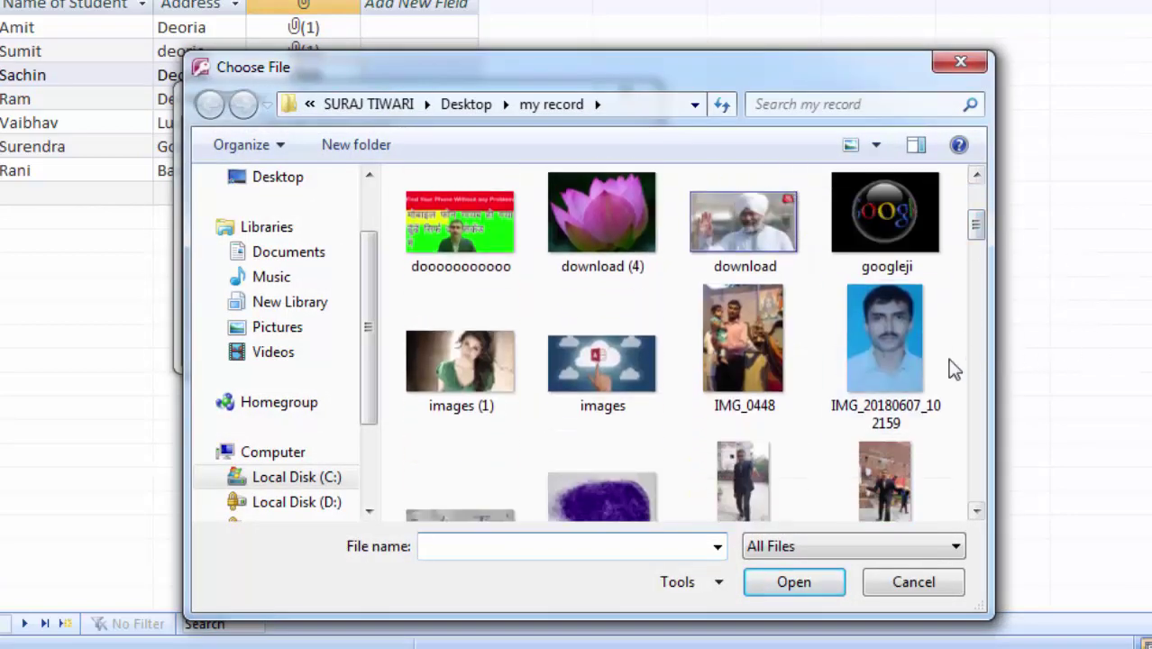
{"action": "double_click", "coordinate": [900, 363]}
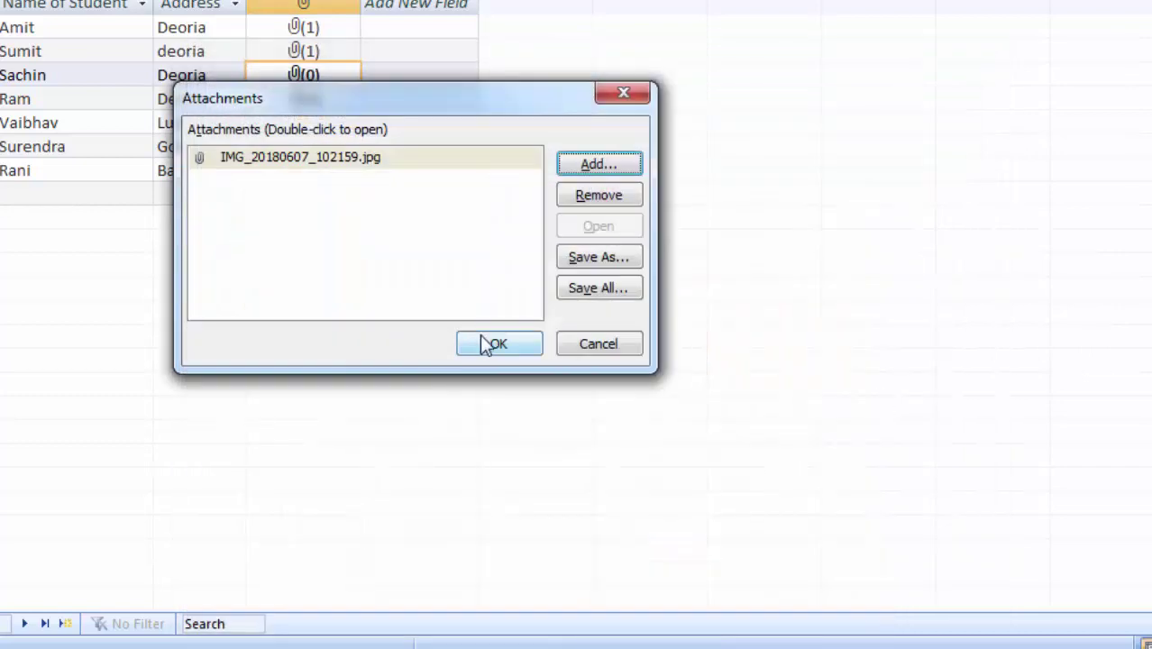
{"action": "left_click", "coordinate": [491, 343]}
Attach doooooooooooo.png to the fourth student's record
{"action": "left_click", "coordinate": [300, 99]}
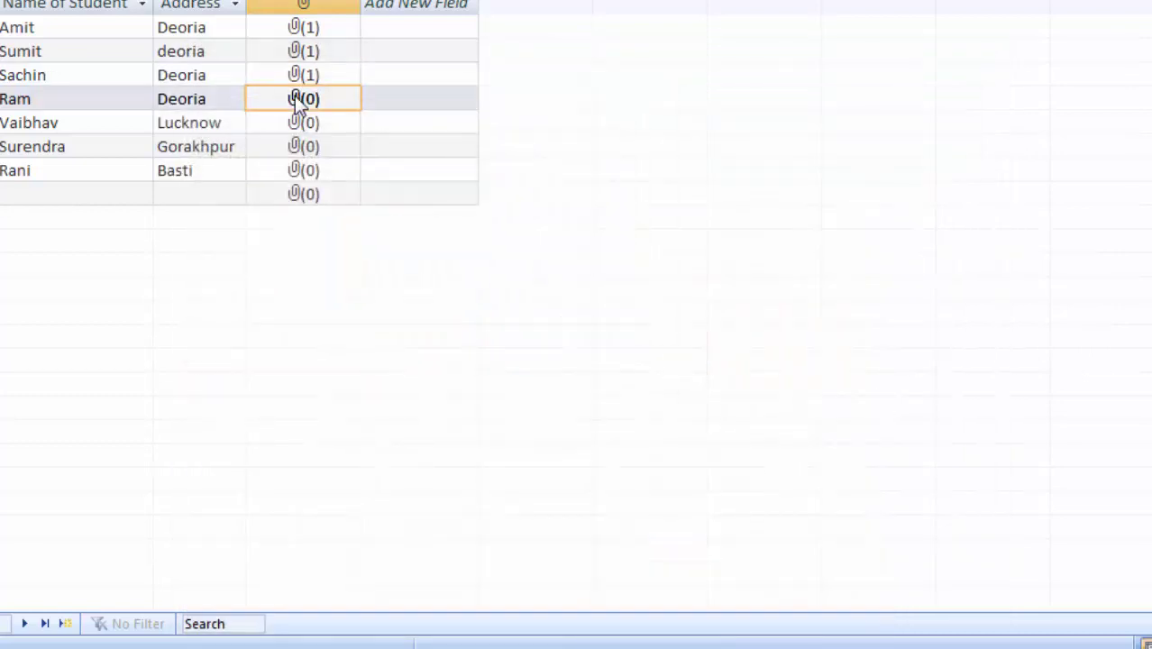
{"action": "double_click", "coordinate": [300, 101]}
{"action": "left_click", "coordinate": [610, 165]}
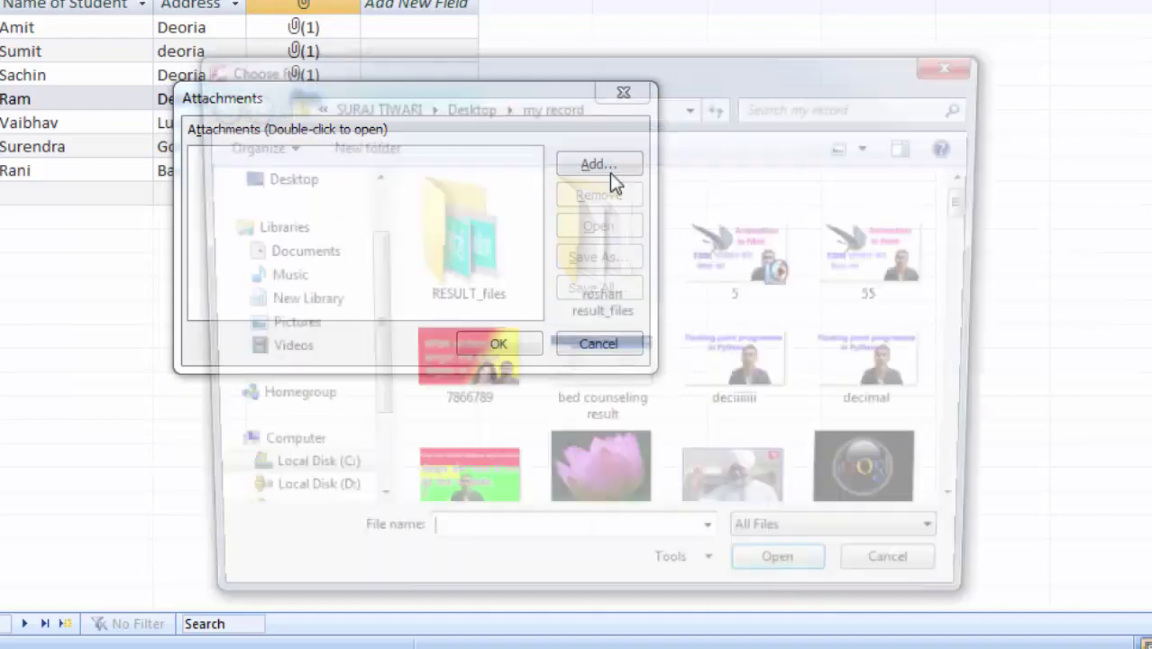
{"action": "double_click", "coordinate": [472, 480]}
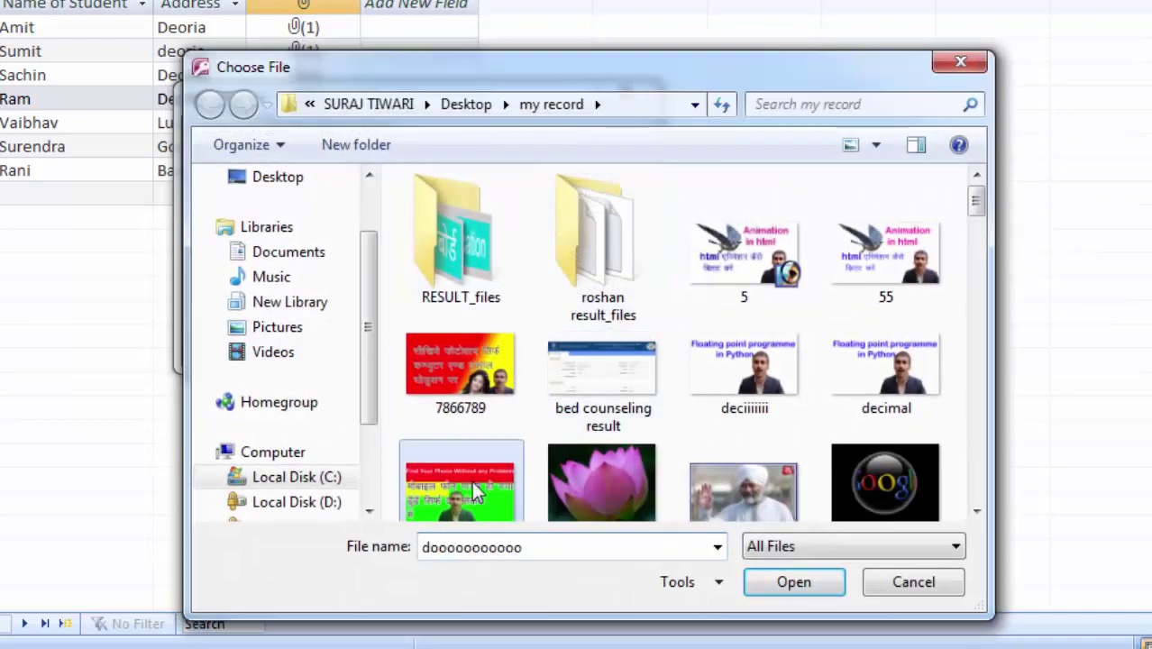
{"action": "left_click", "coordinate": [472, 345]}
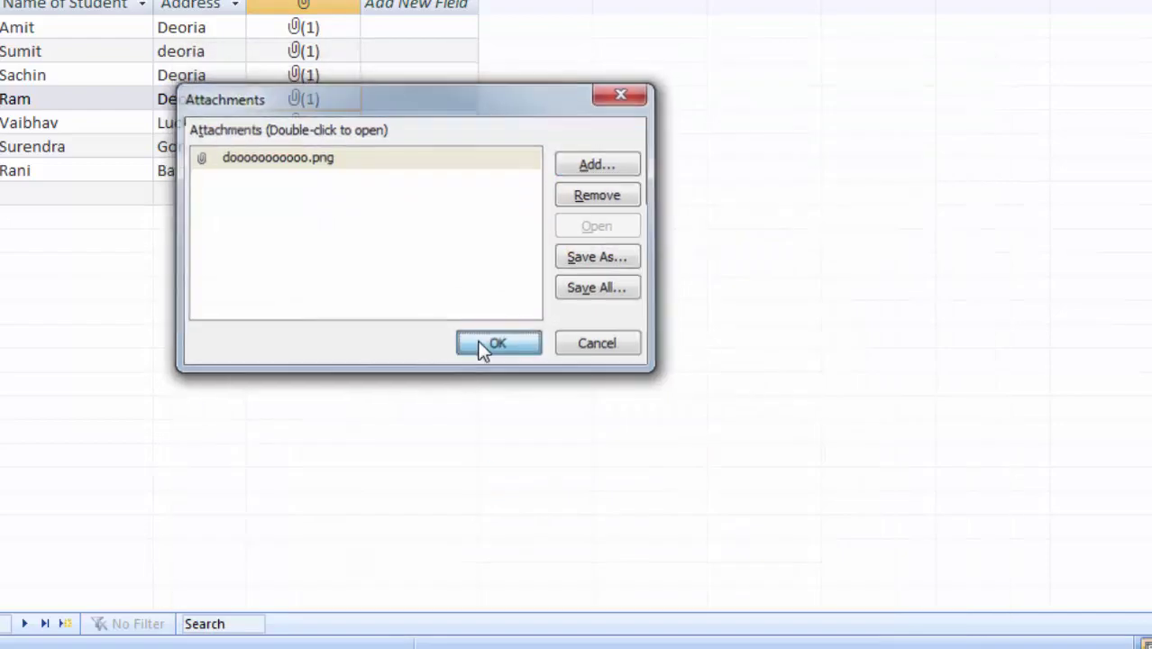
Attach jaaaaaaaaa.psd to the fifth student's record
{"action": "double_click", "coordinate": [309, 124]}
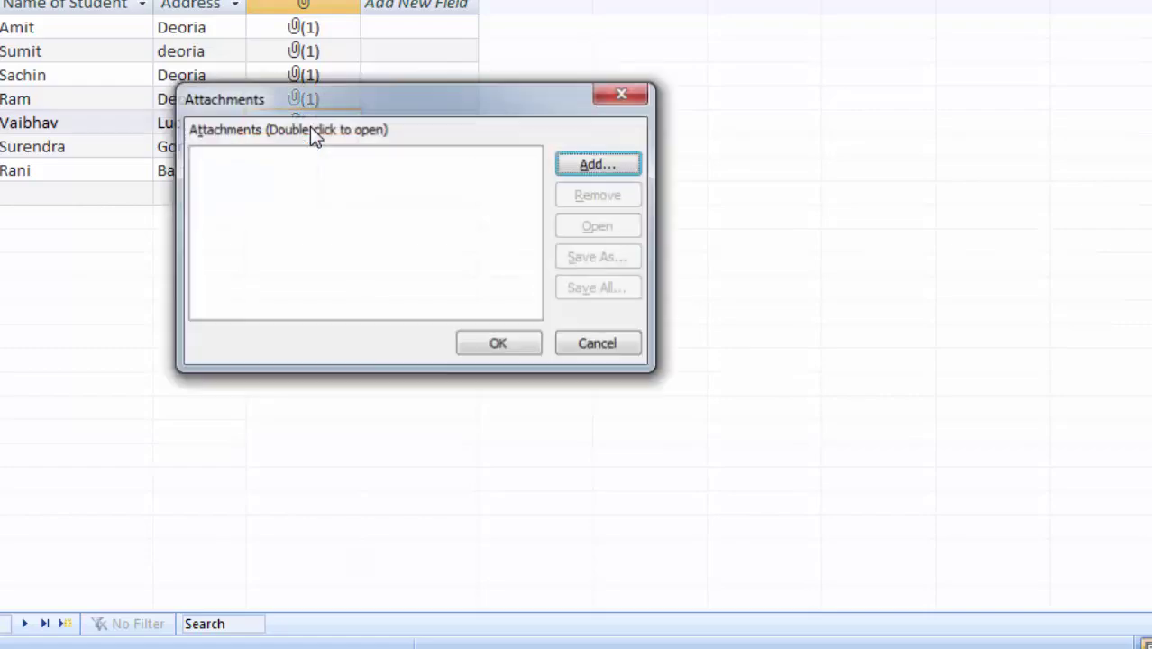
{"action": "left_click", "coordinate": [616, 164]}
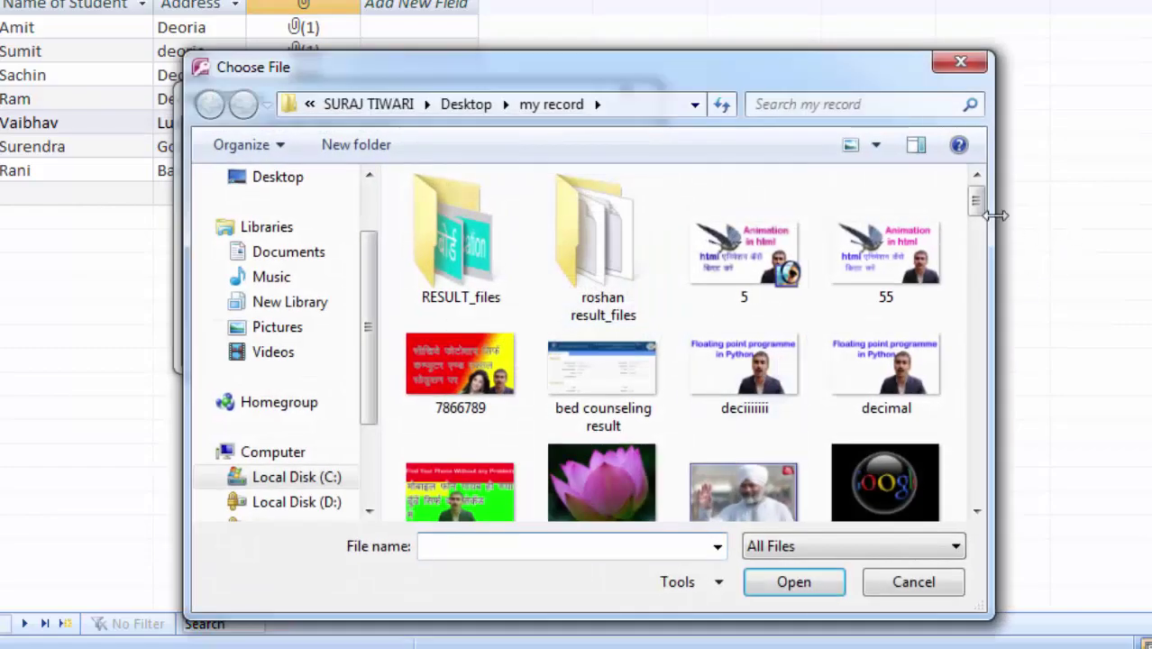
{"action": "left_click_drag", "start_coordinate": [979, 205], "coordinate": [984, 260]}
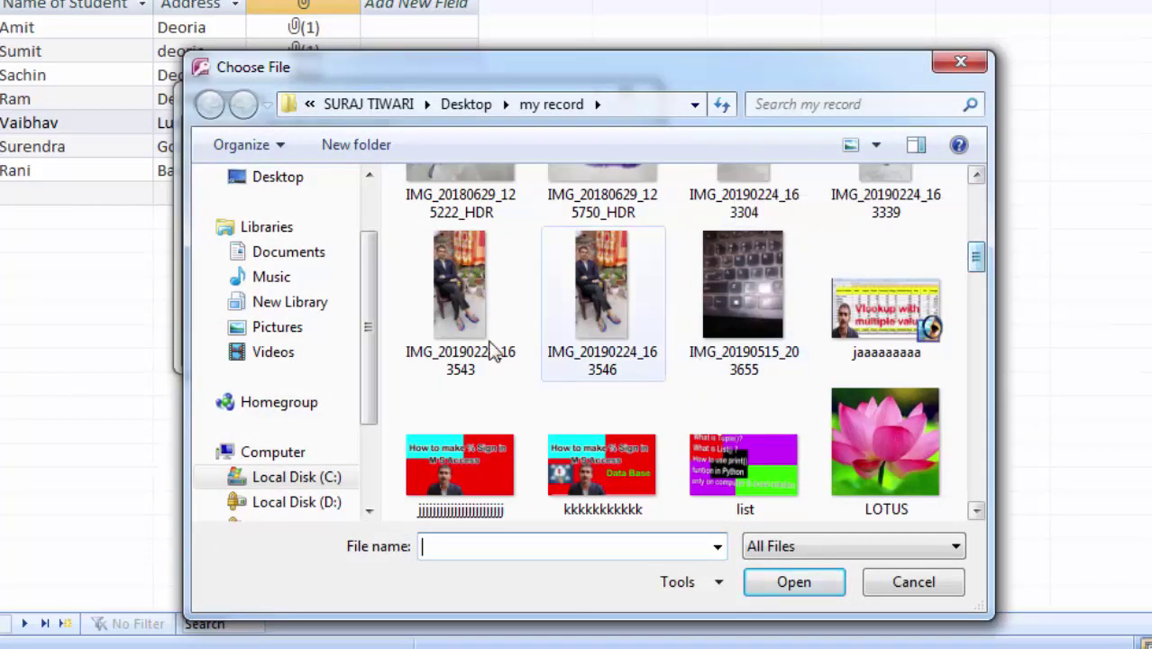
{"action": "double_click", "coordinate": [901, 324]}
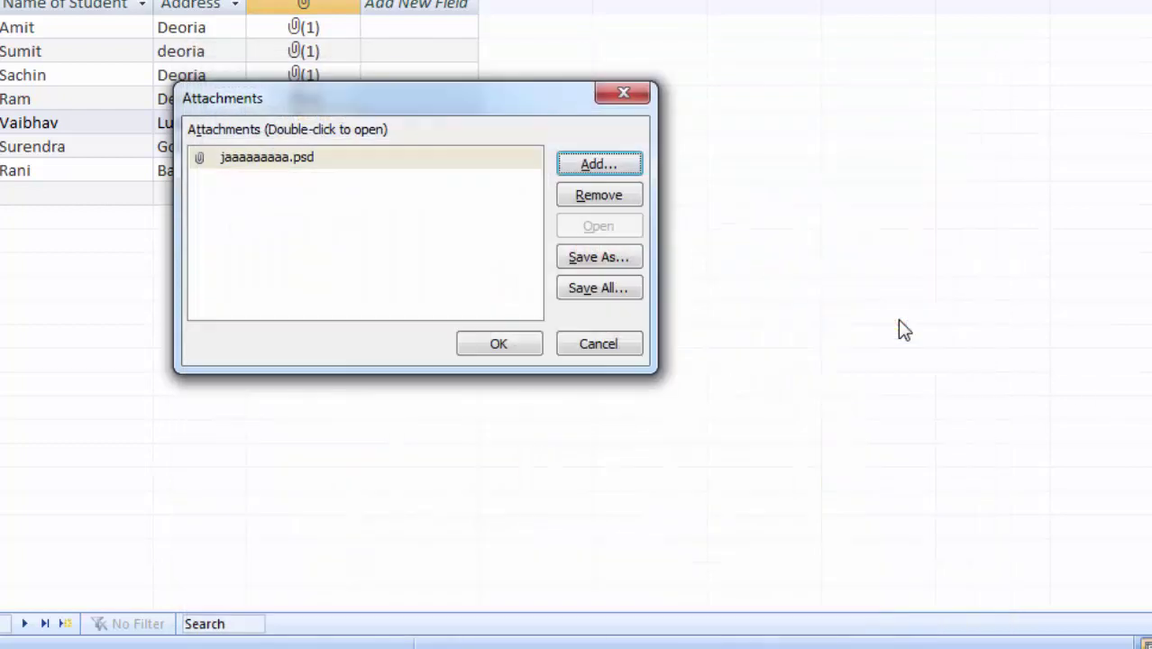
{"action": "left_click", "coordinate": [496, 344]}
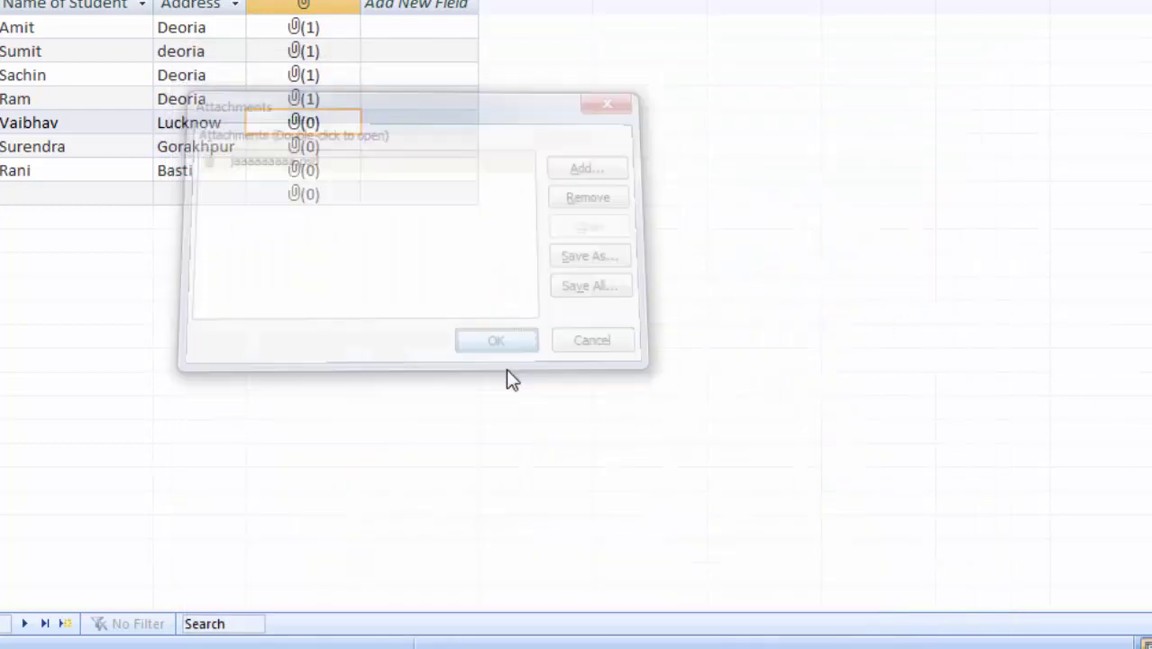
{"action": "left_click", "coordinate": [292, 147]}
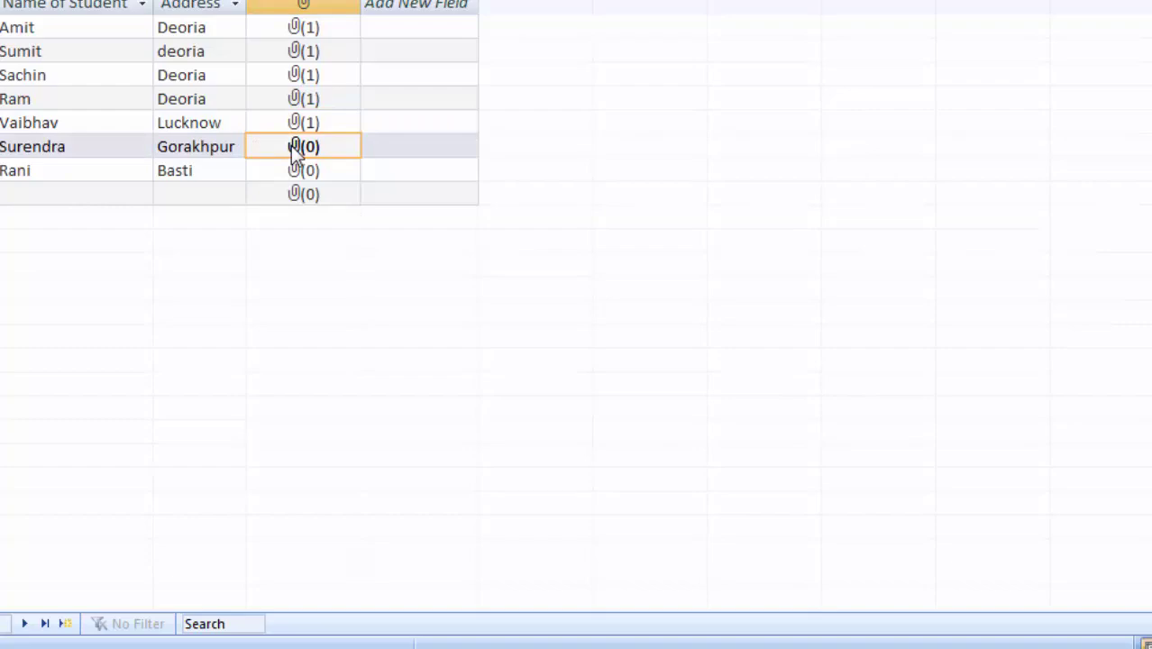
Attach oooo.png to the sixth student's record
{"action": "double_click", "coordinate": [294, 151]}
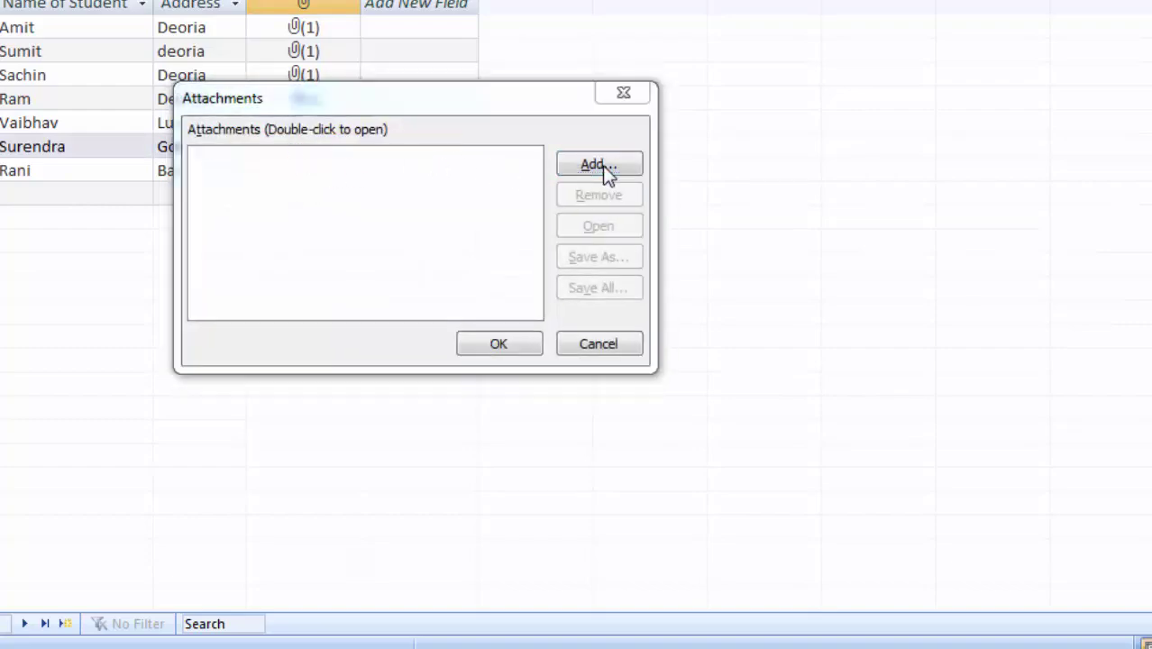
{"action": "left_click", "coordinate": [599, 164]}
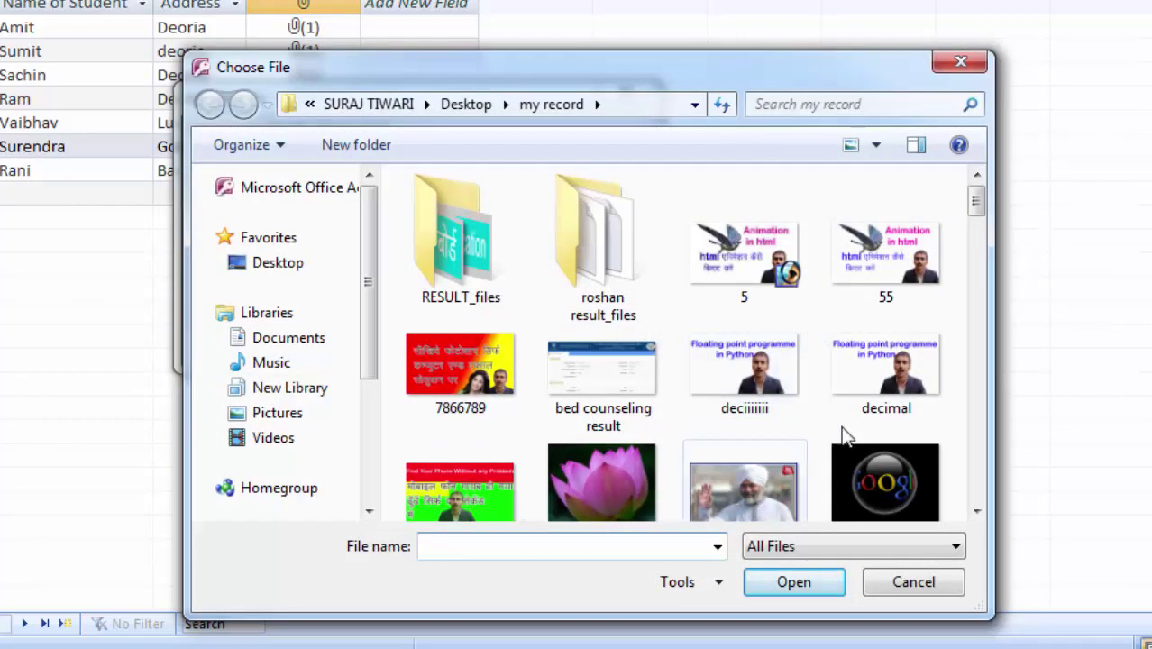
{"action": "left_click_drag", "start_coordinate": [976, 205], "coordinate": [977, 299]}
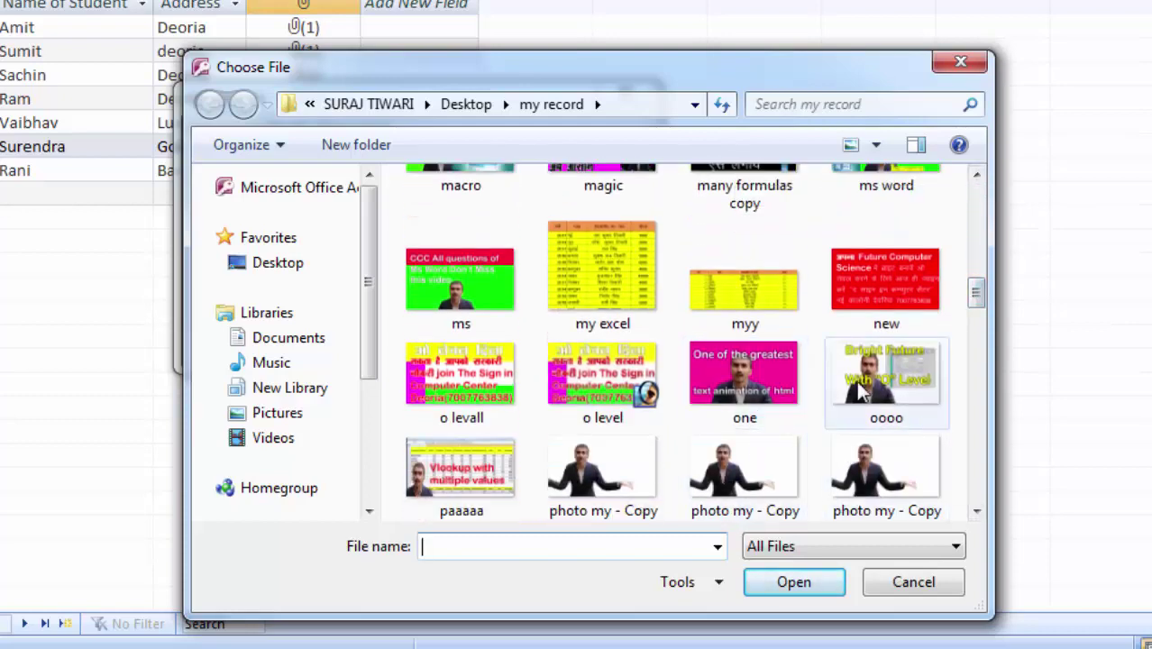
{"action": "double_click", "coordinate": [859, 383]}
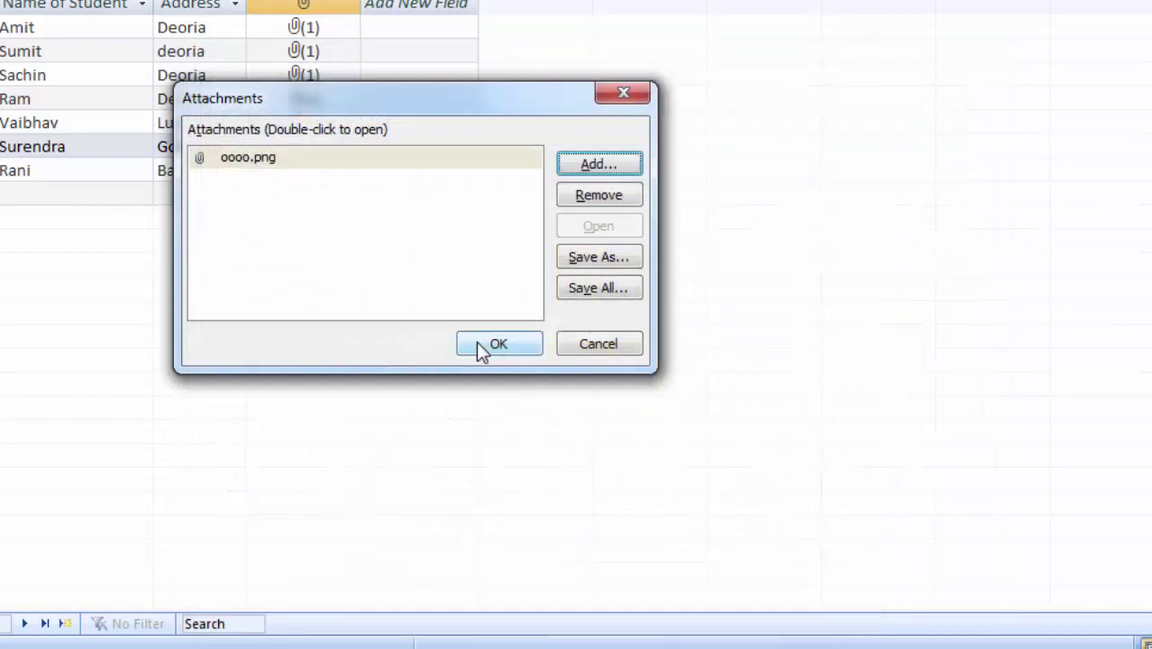
{"action": "left_click", "coordinate": [477, 344]}
Attach doooooooooooo.png to the seventh student's record
{"action": "left_click", "coordinate": [298, 177]}
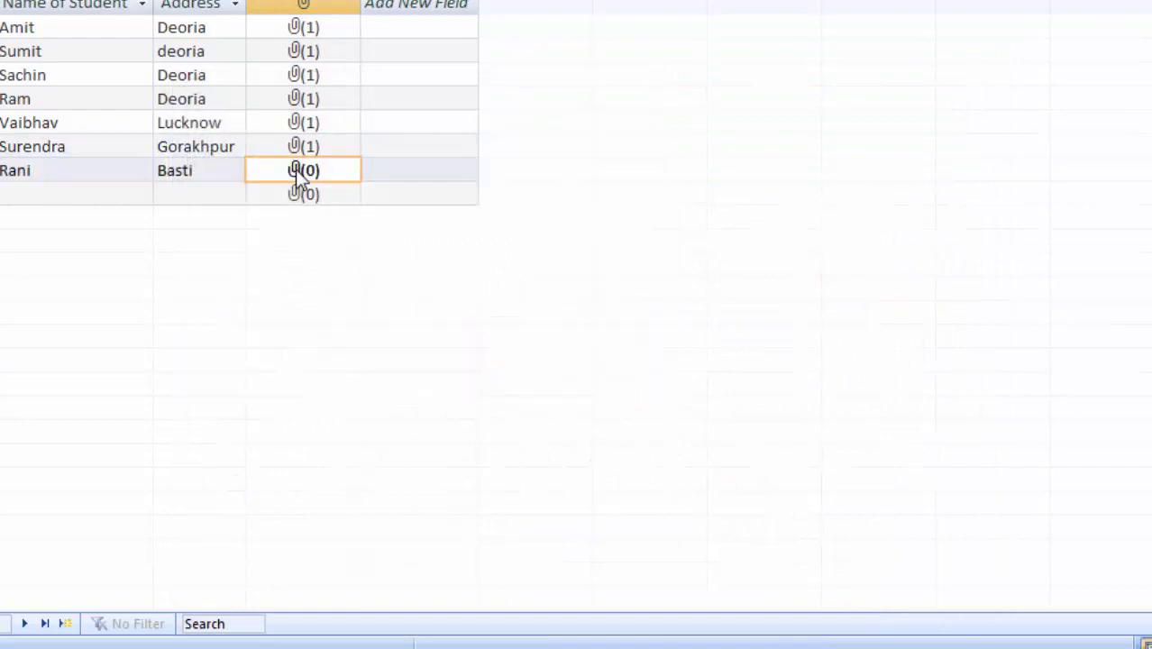
{"action": "double_click", "coordinate": [298, 177]}
{"action": "left_click", "coordinate": [590, 163]}
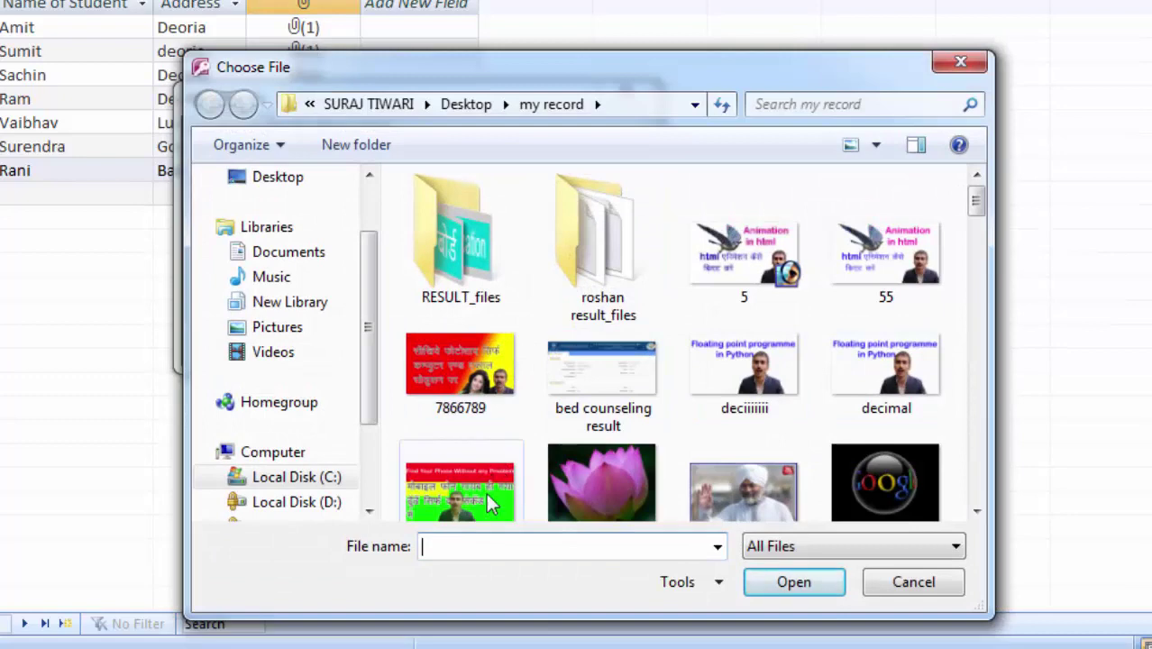
{"action": "double_click", "coordinate": [487, 502]}
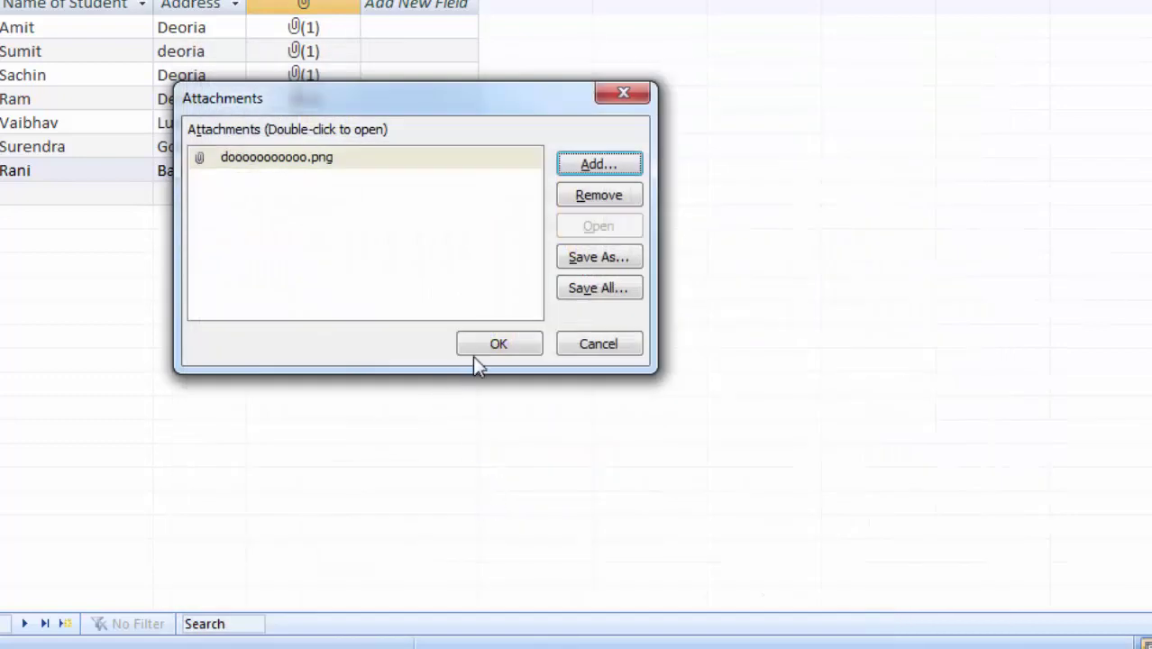
{"action": "left_click", "coordinate": [506, 366]}
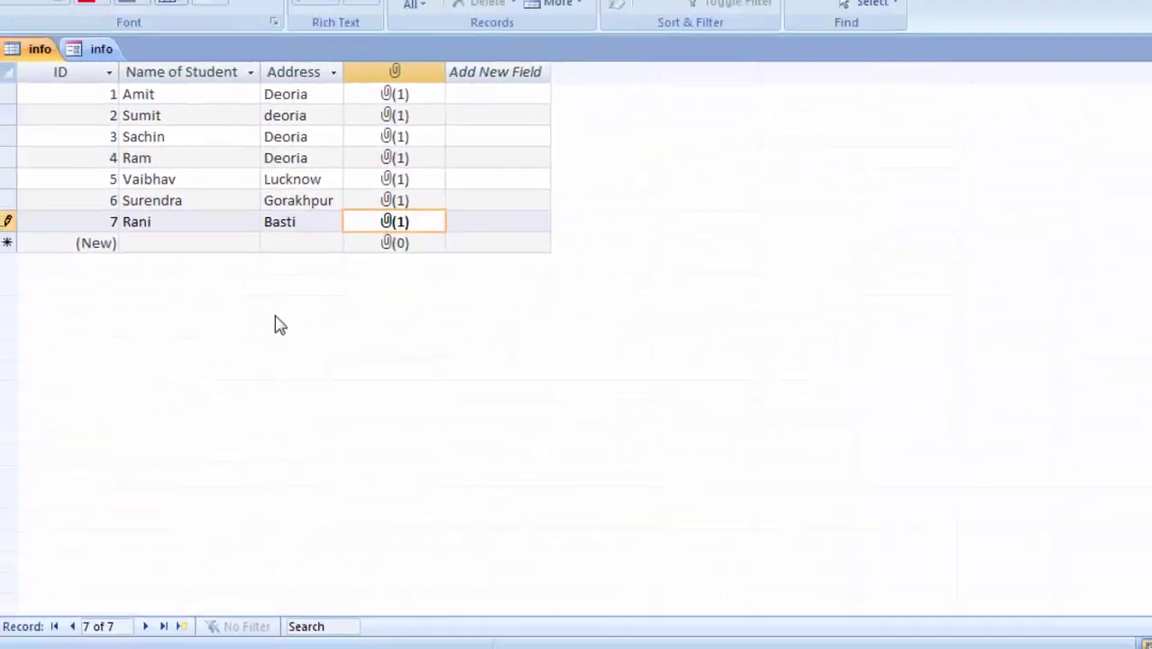
Build the info1 form with the Form Wizard, using all info fields and the Tabular layout
{"action": "left_click", "coordinate": [83, 27]}
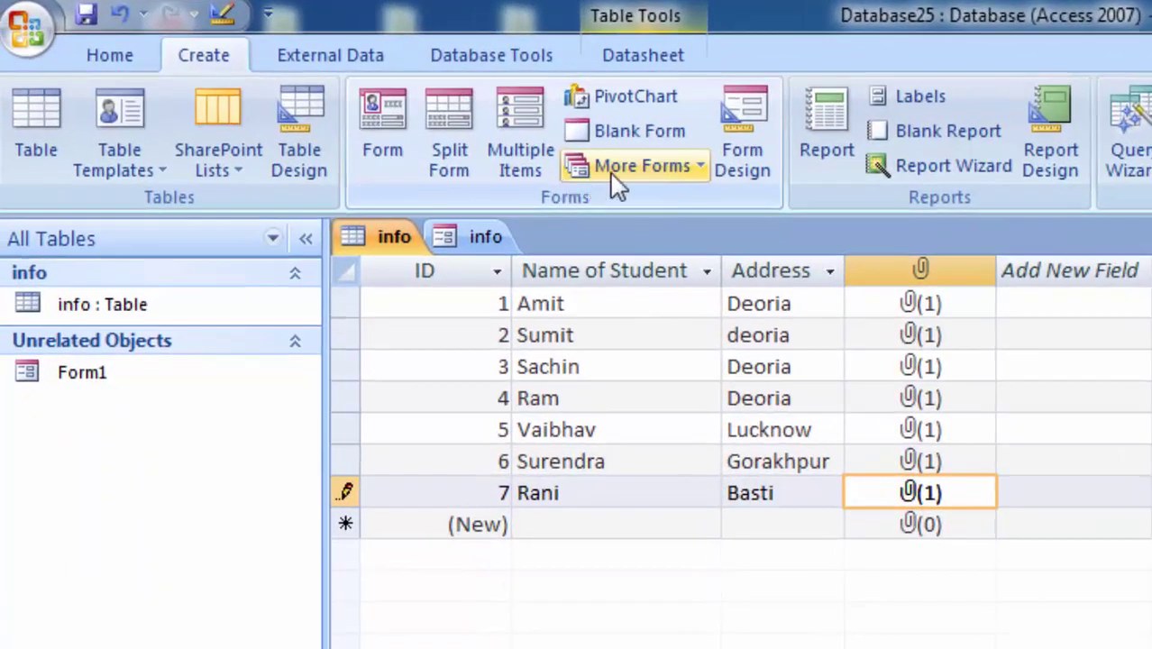
{"action": "left_click", "coordinate": [682, 186]}
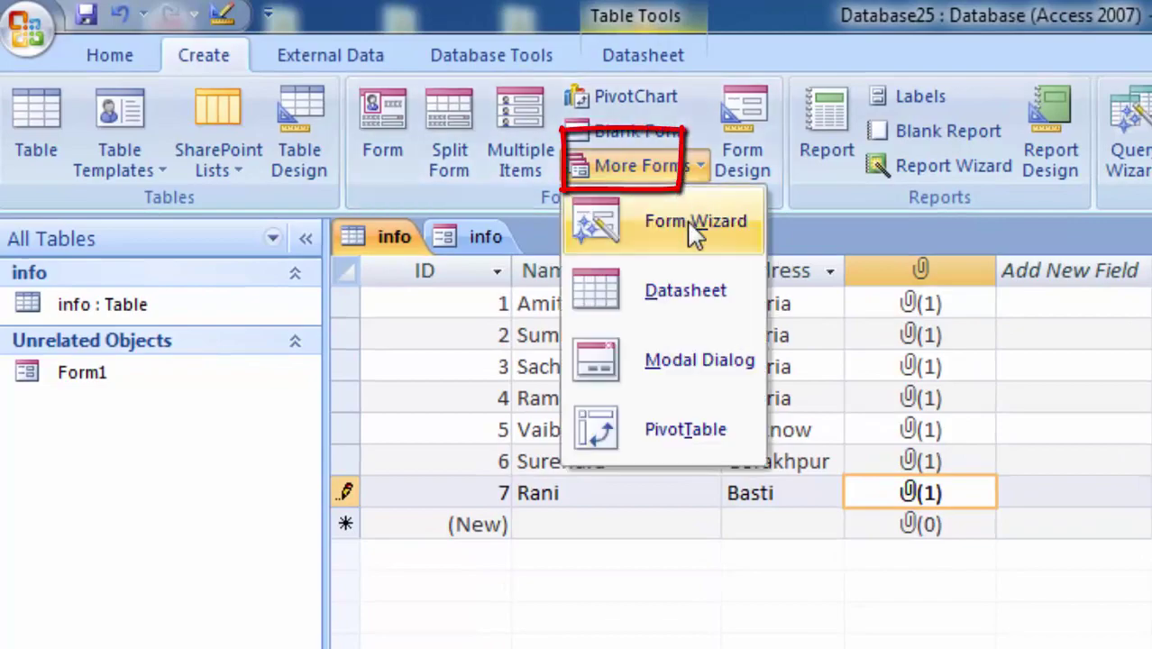
{"action": "left_click", "coordinate": [689, 227]}
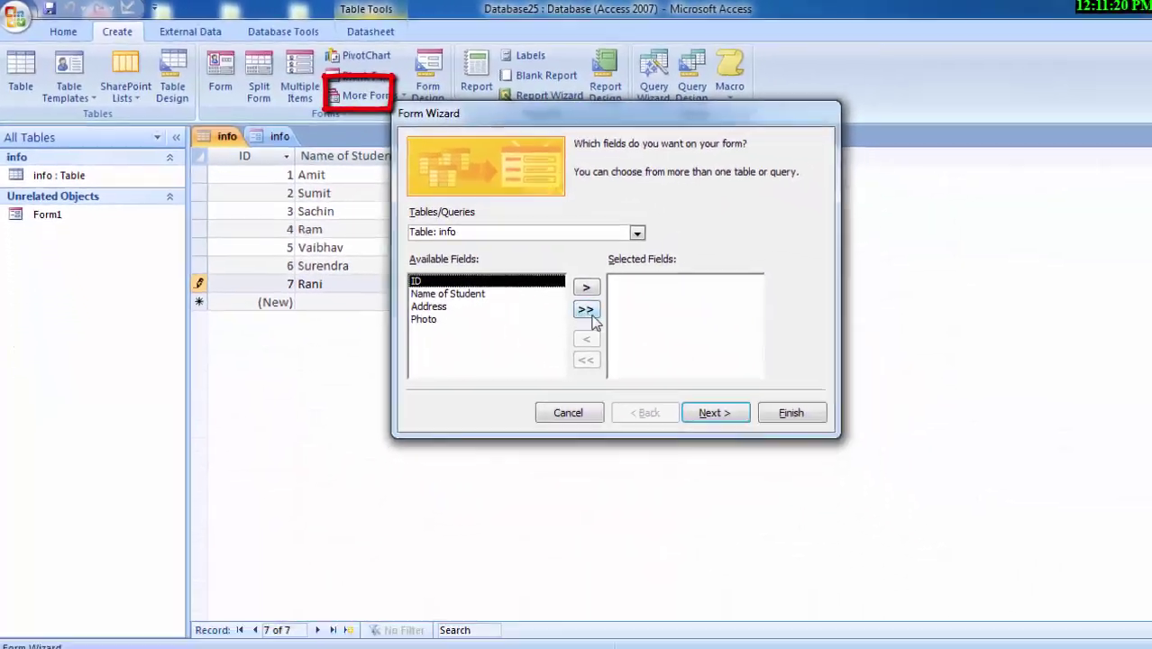
{"action": "left_click", "coordinate": [1018, 533]}
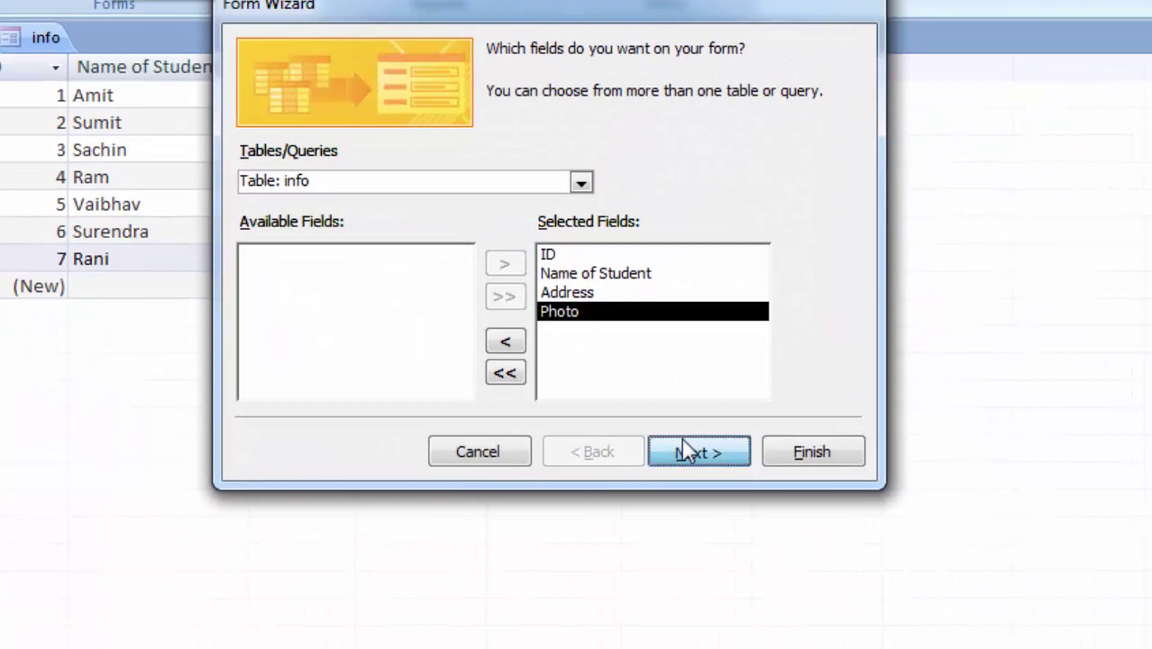
{"action": "left_click", "coordinate": [591, 473]}
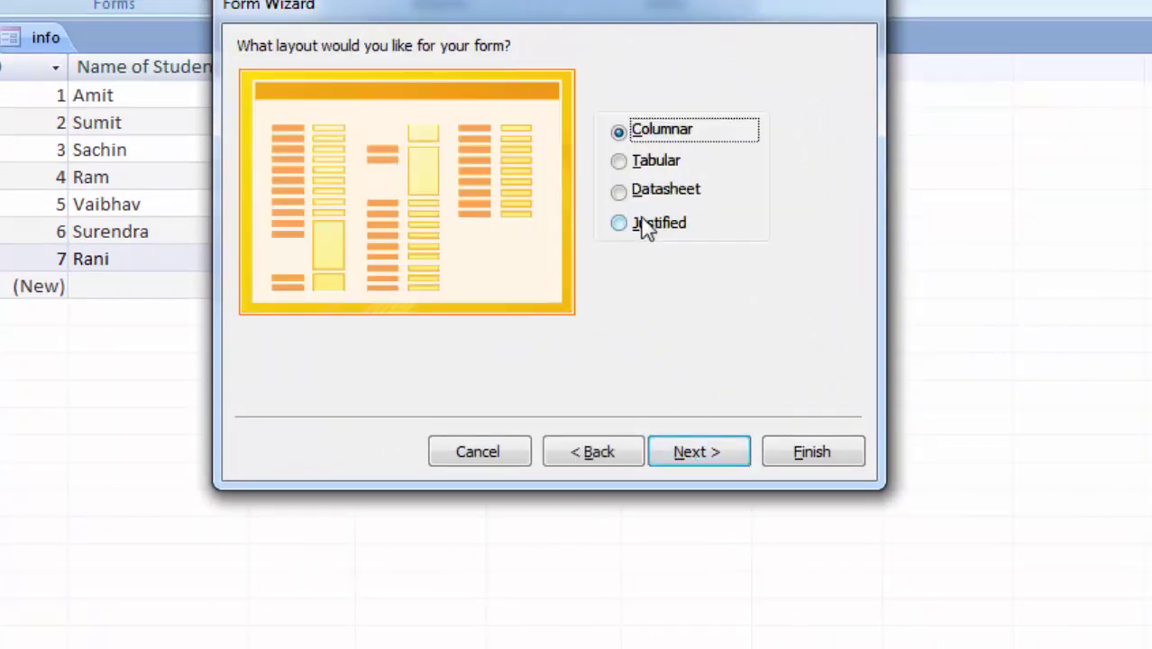
{"action": "left_click", "coordinate": [623, 164]}
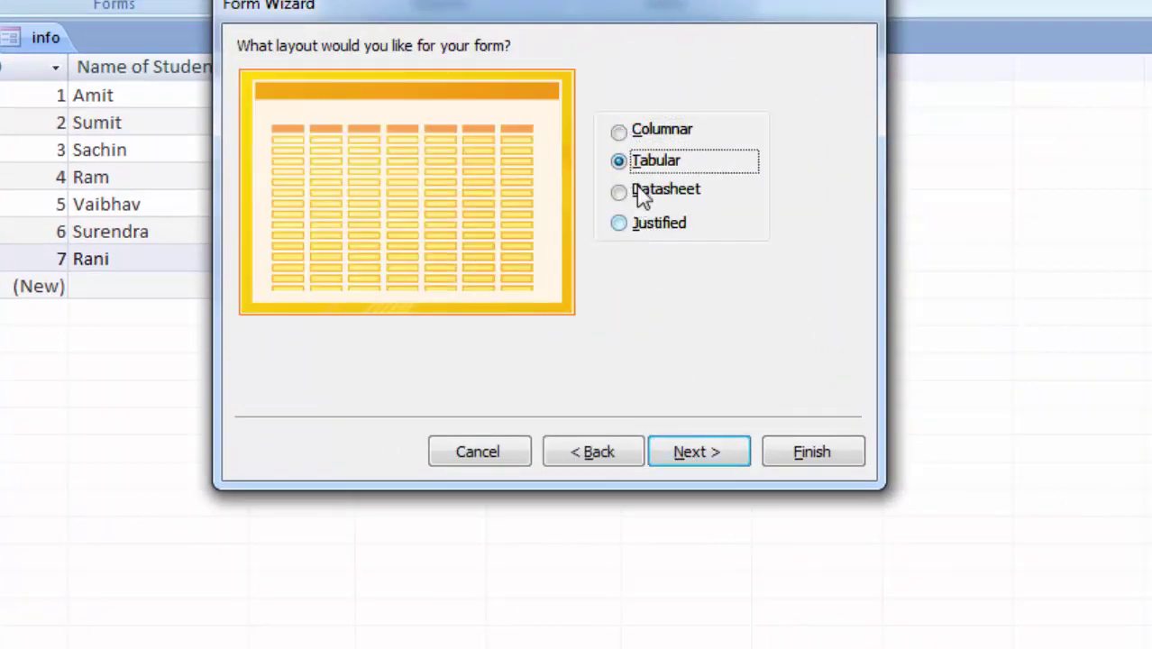
{"action": "left_click", "coordinate": [683, 455]}
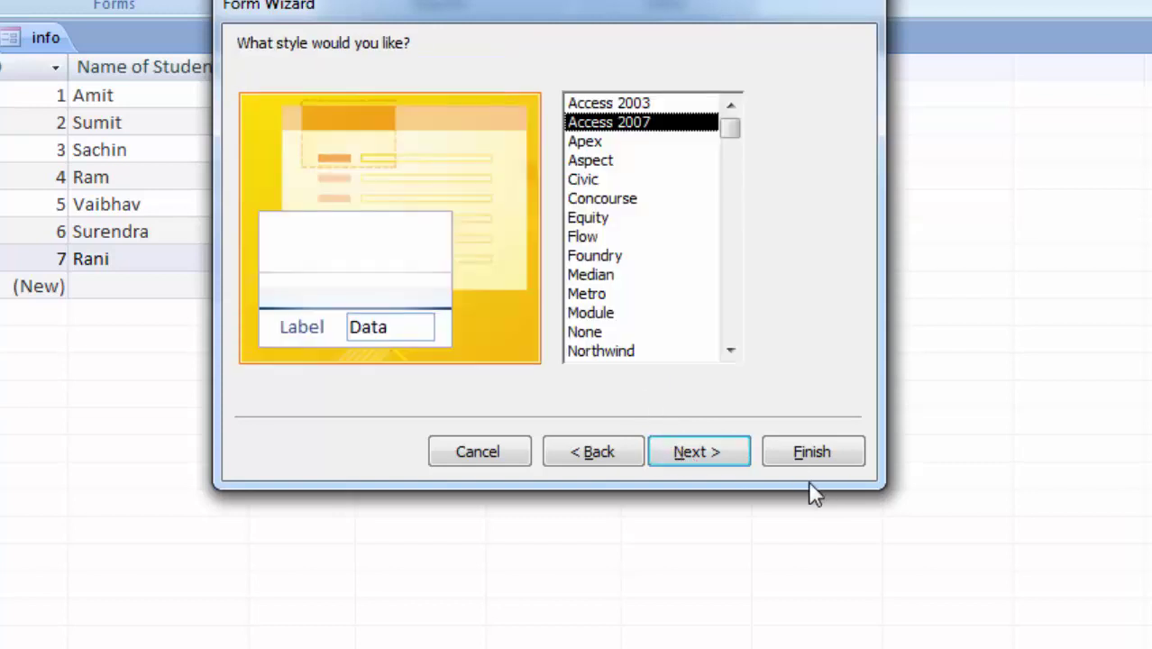
{"action": "left_click", "coordinate": [709, 463]}
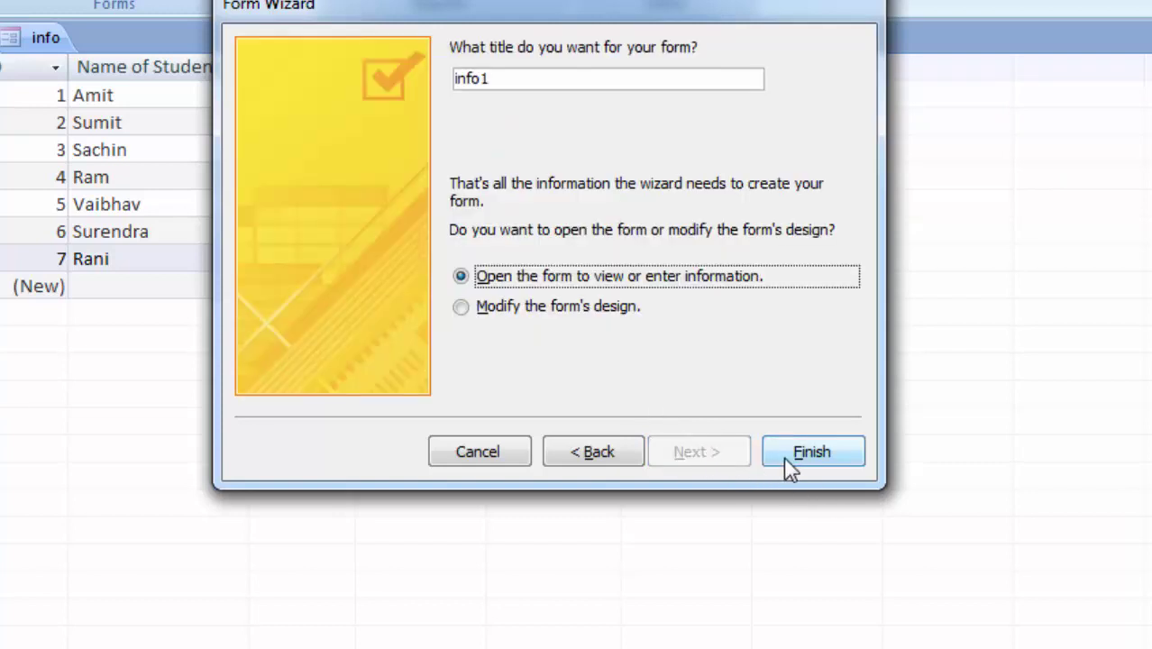
{"action": "left_click", "coordinate": [785, 458]}
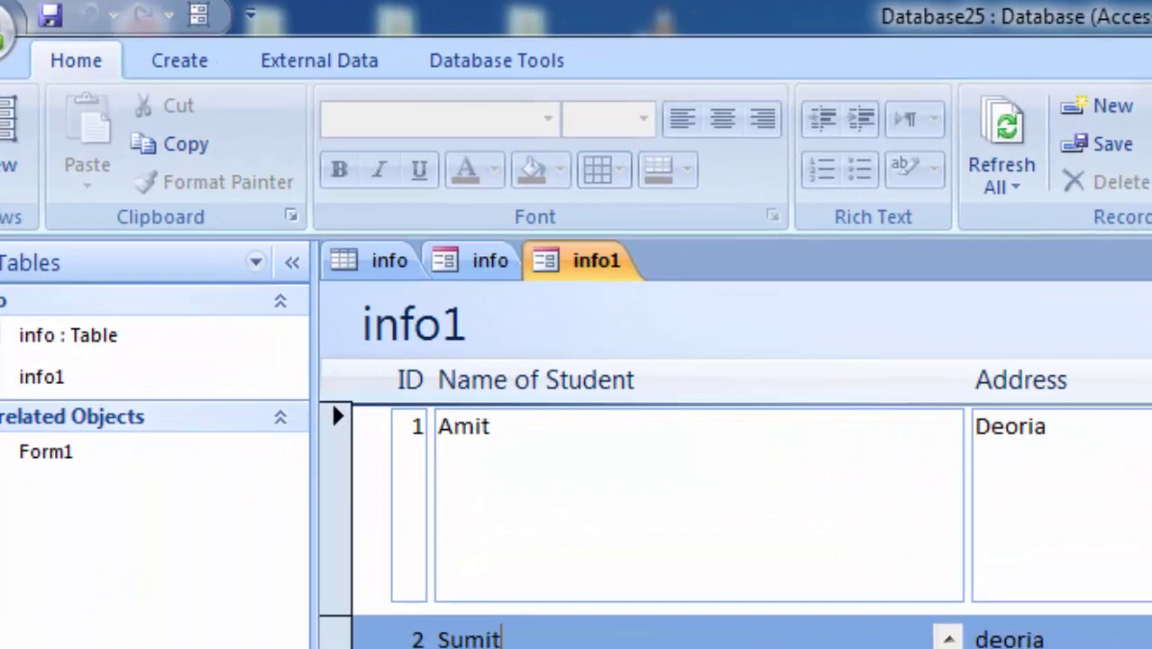
Inspect fields in the info1 form and scroll down to records 5–7 and the new-record row
{"action": "left_click", "coordinate": [296, 353]}
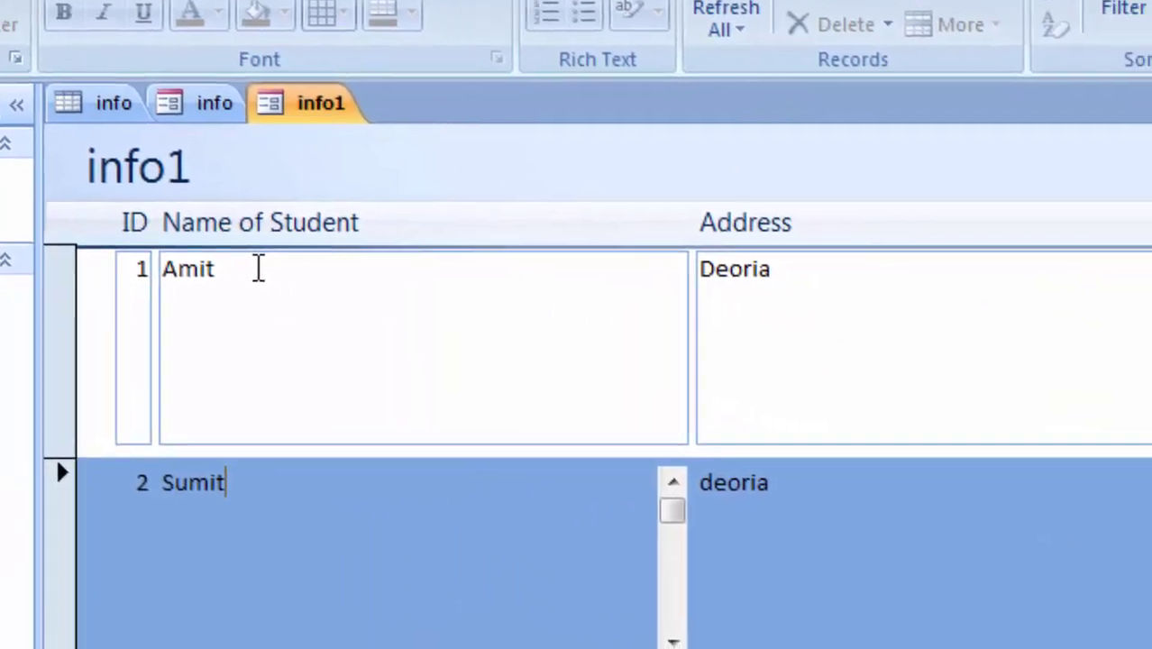
{"action": "left_click", "coordinate": [80, 230]}
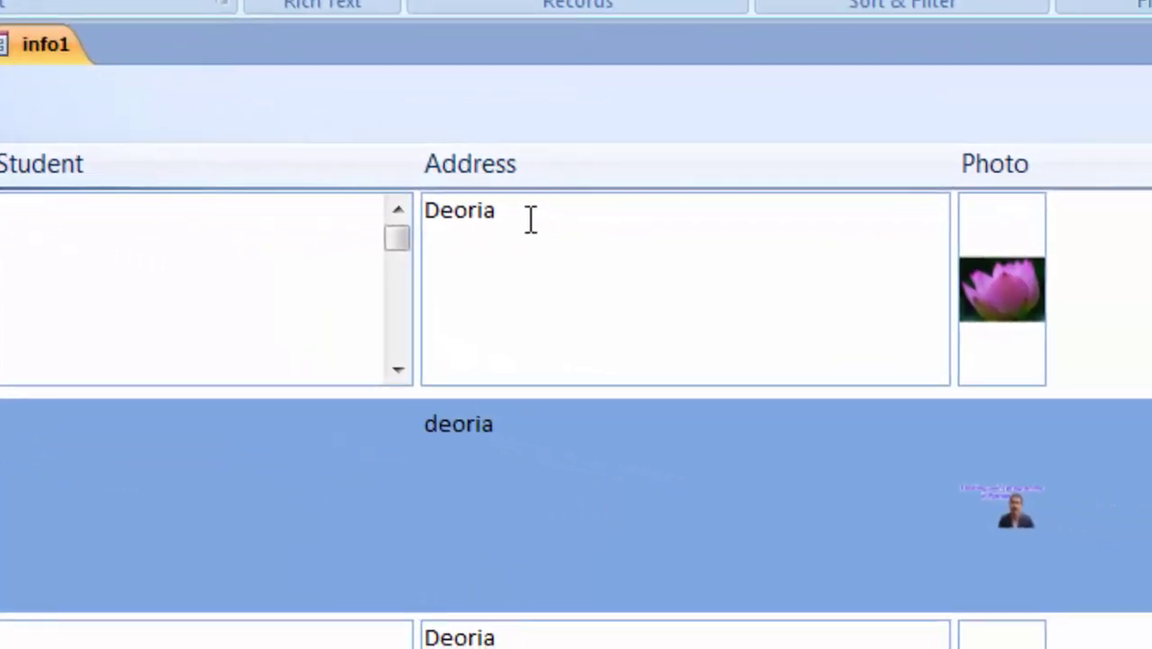
{"action": "left_click", "coordinate": [531, 219]}
{"action": "left_click", "coordinate": [330, 231]}
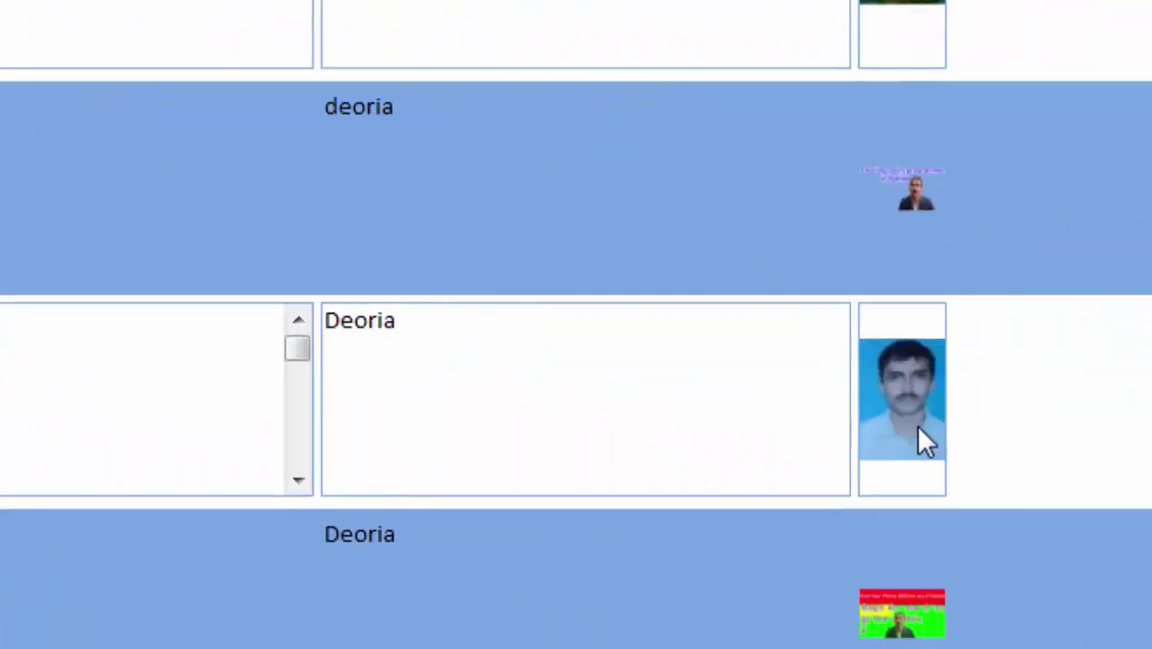
{"action": "left_click", "coordinate": [917, 429]}
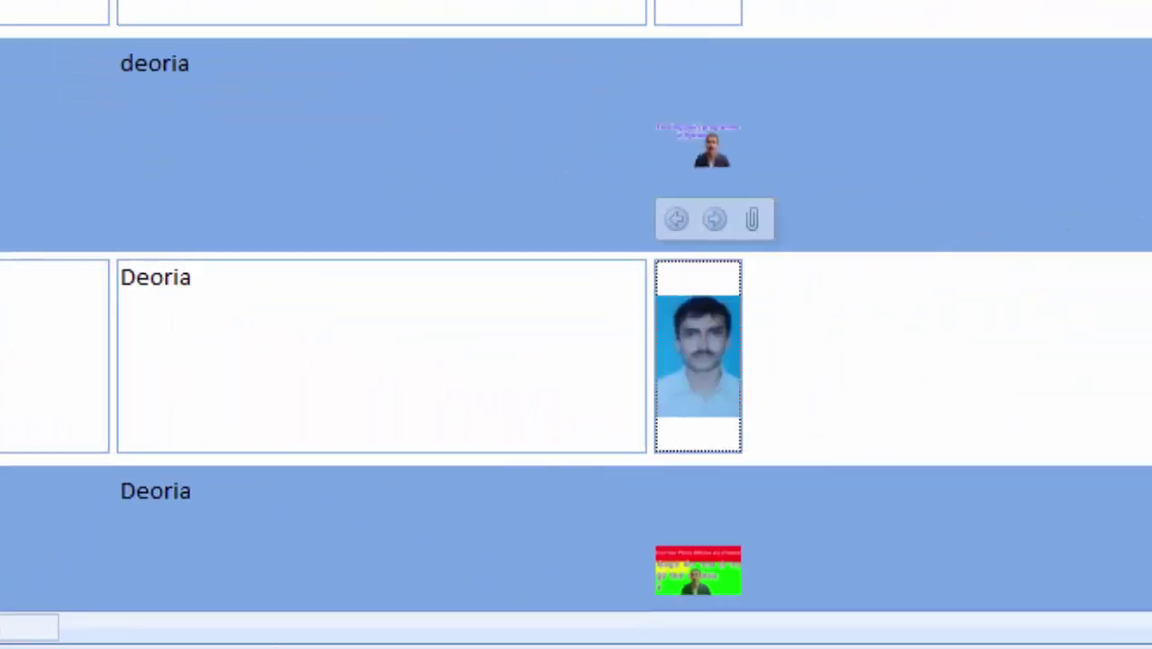
{"action": "scroll", "coordinate": [577, 325], "scroll_direction": "down", "scroll_amount": 1}
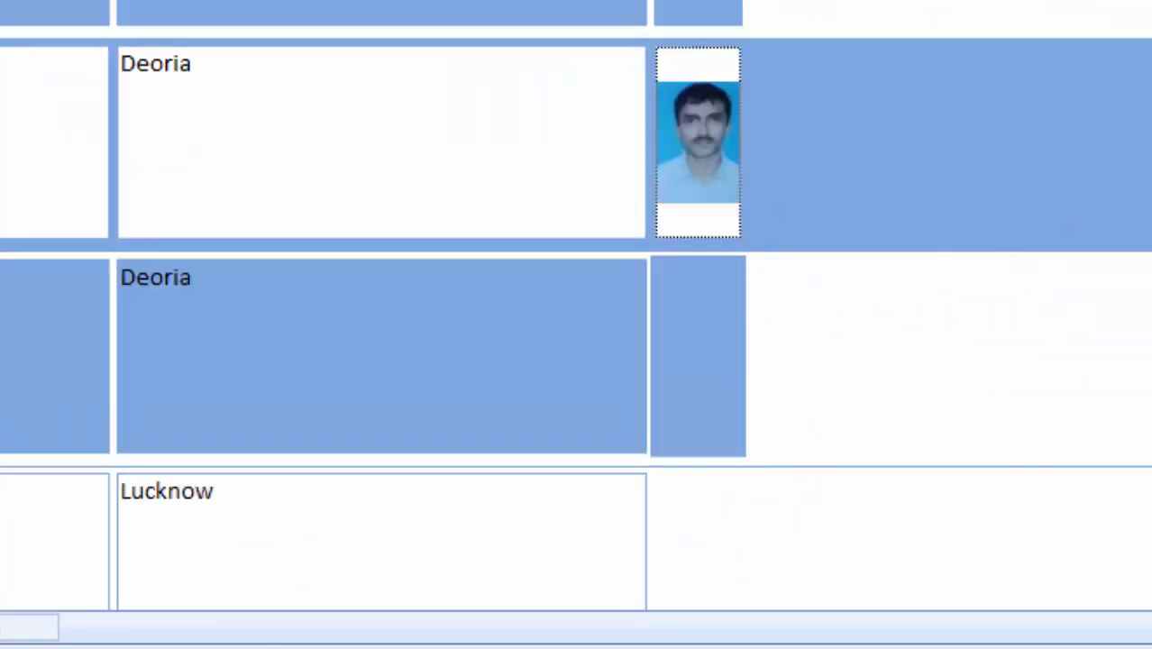
{"action": "scroll", "coordinate": [576, 324], "scroll_direction": "down", "scroll_amount": 1}
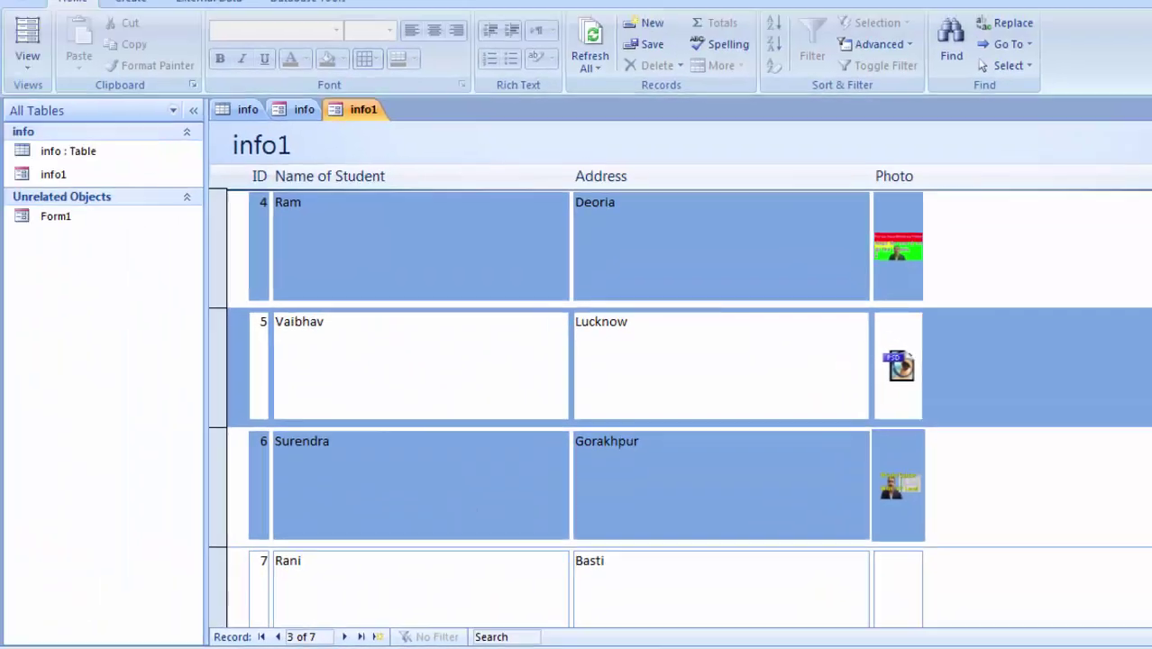
{"action": "scroll", "coordinate": [676, 360], "scroll_direction": "down", "scroll_amount": 1}
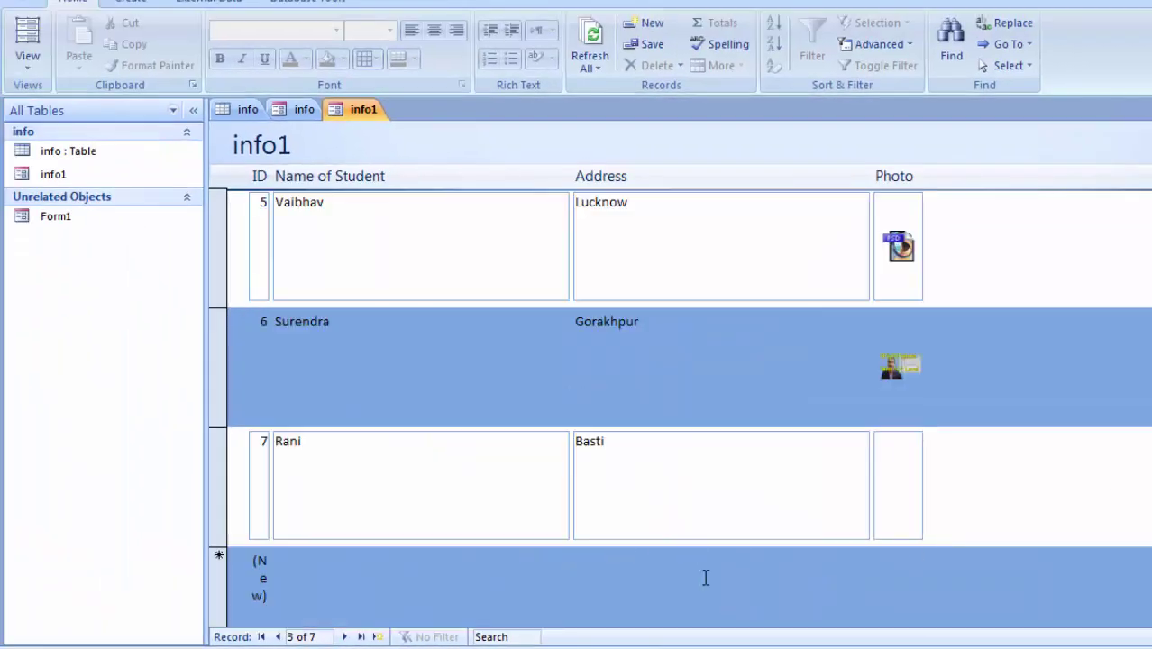
Start an eighth student record, leaving its Photo attachment empty
{"action": "left_click", "coordinate": [304, 599]}
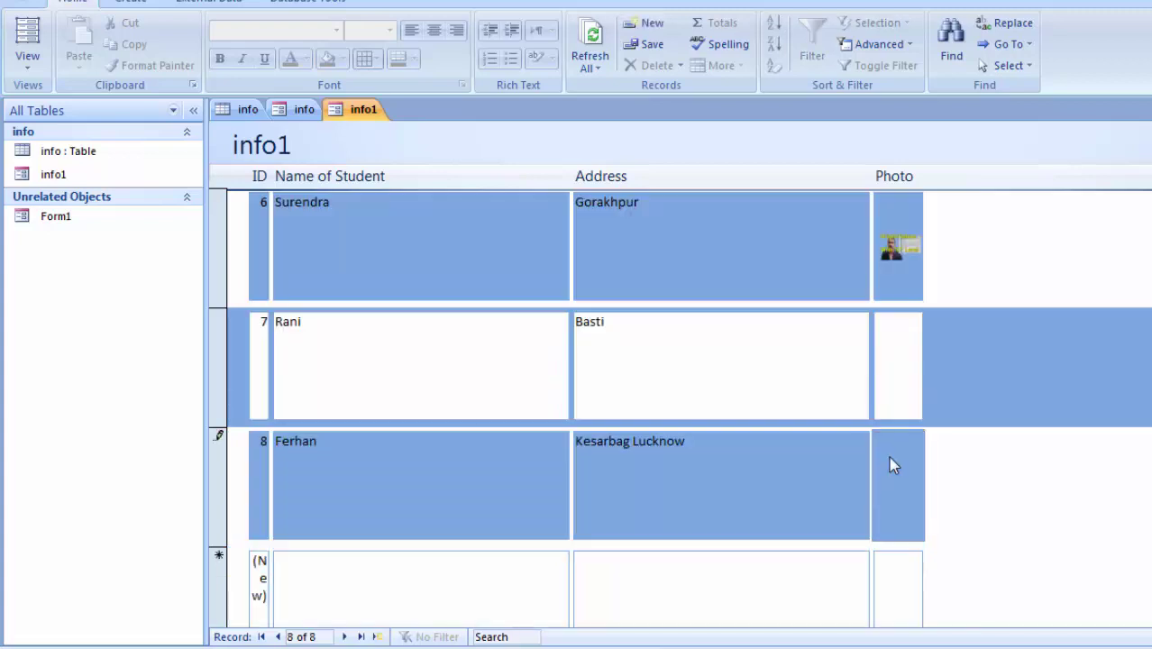
{"action": "type", "text": "Ferhan"}
{"action": "double_click", "coordinate": [888, 456]}
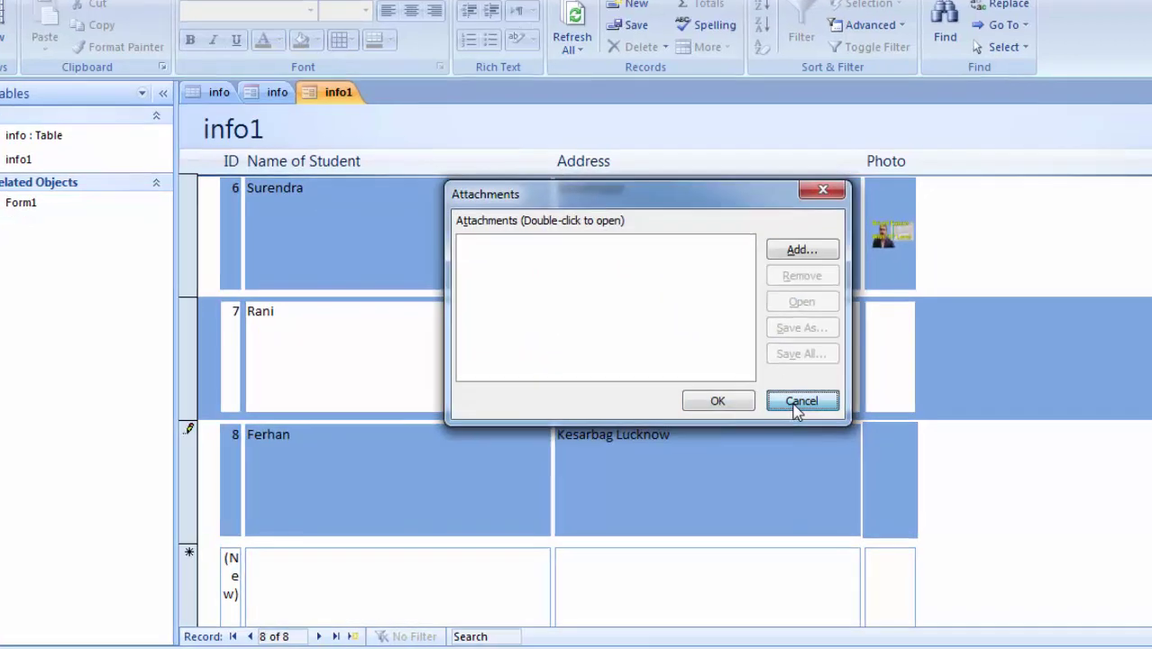
{"action": "left_click", "coordinate": [797, 407]}
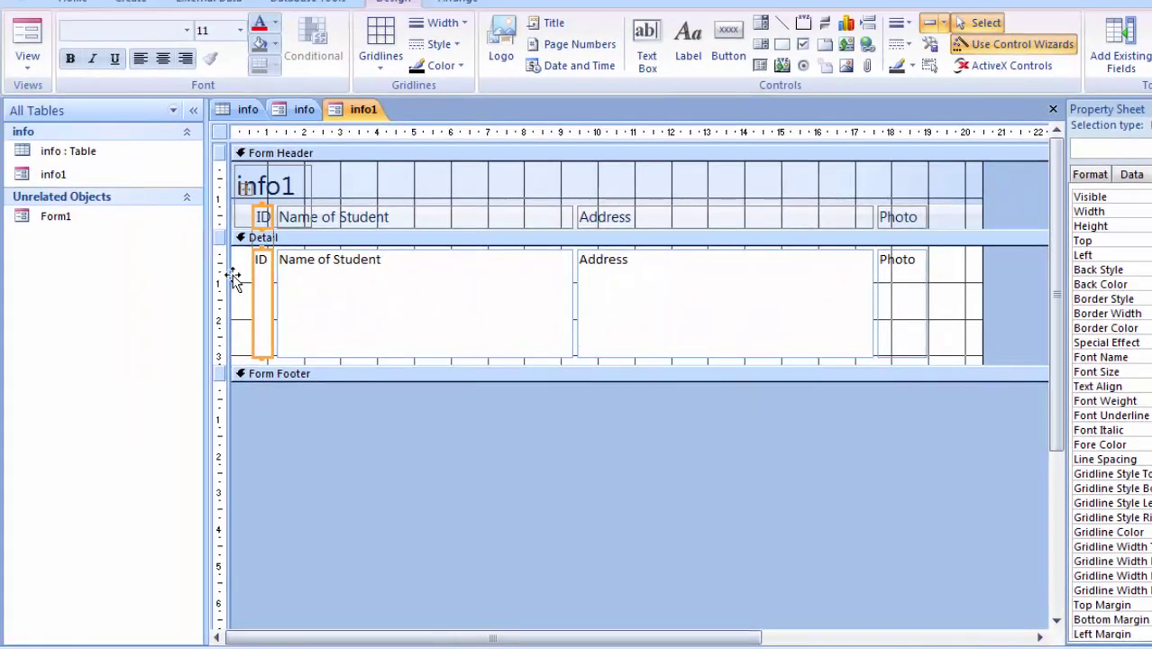
Switch info1 back to Form View and scroll down to record 8
{"action": "left_click", "coordinate": [27, 56]}
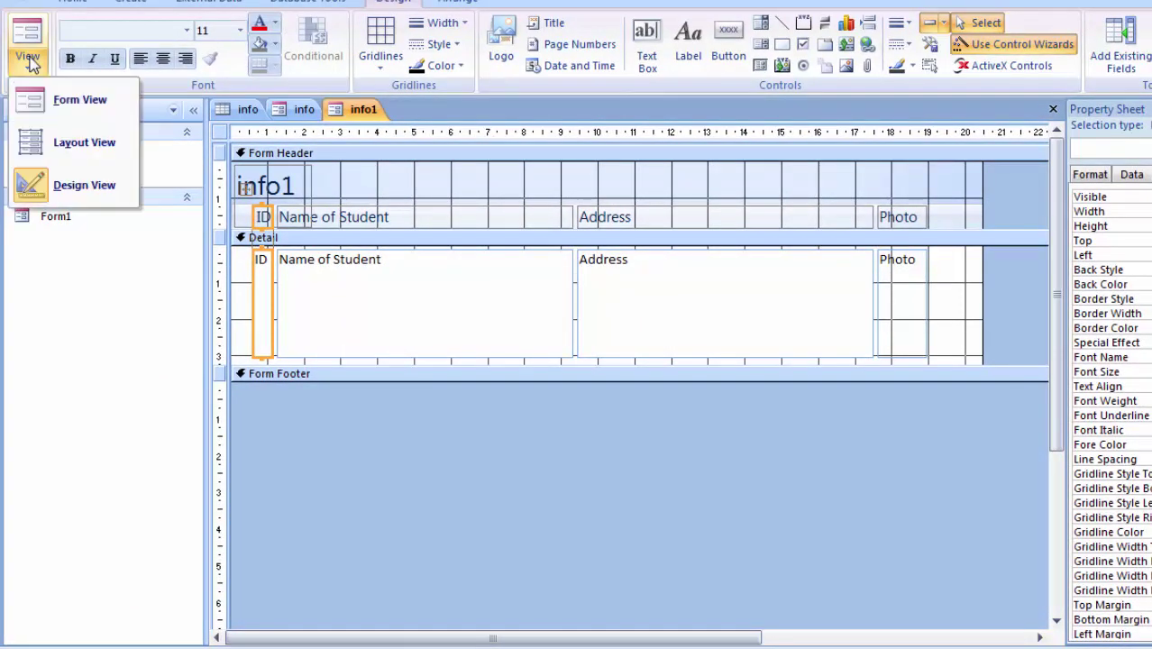
{"action": "left_click", "coordinate": [93, 109]}
{"action": "scroll", "coordinate": [971, 555], "scroll_direction": "down", "scroll_amount": 1}
{"action": "scroll", "coordinate": [976, 560], "scroll_direction": "down", "scroll_amount": 1}
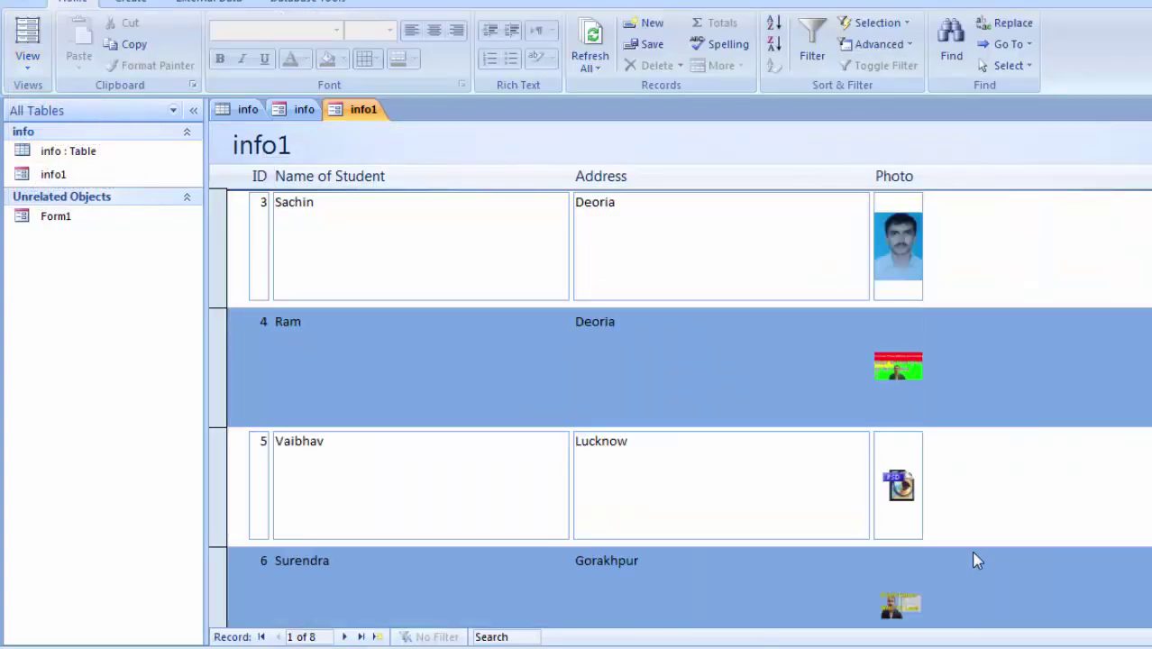
{"action": "scroll", "coordinate": [976, 560], "scroll_direction": "down", "scroll_amount": 3}
{"action": "scroll", "coordinate": [976, 560], "scroll_direction": "down", "scroll_amount": 2}
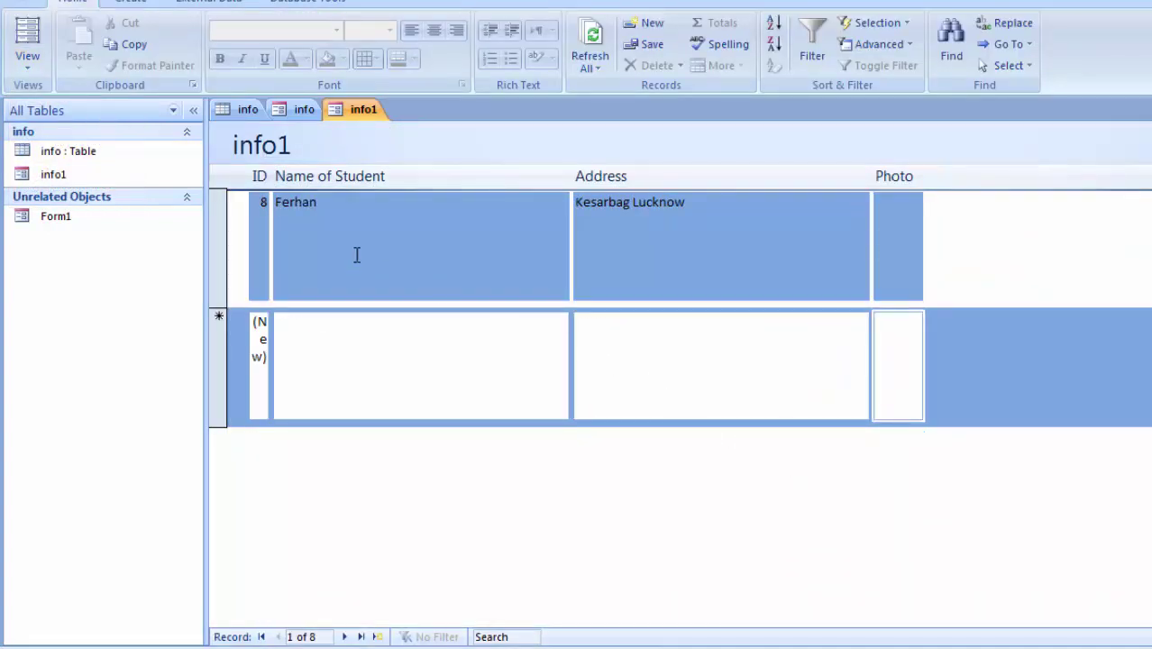
{"action": "left_click", "coordinate": [891, 230]}
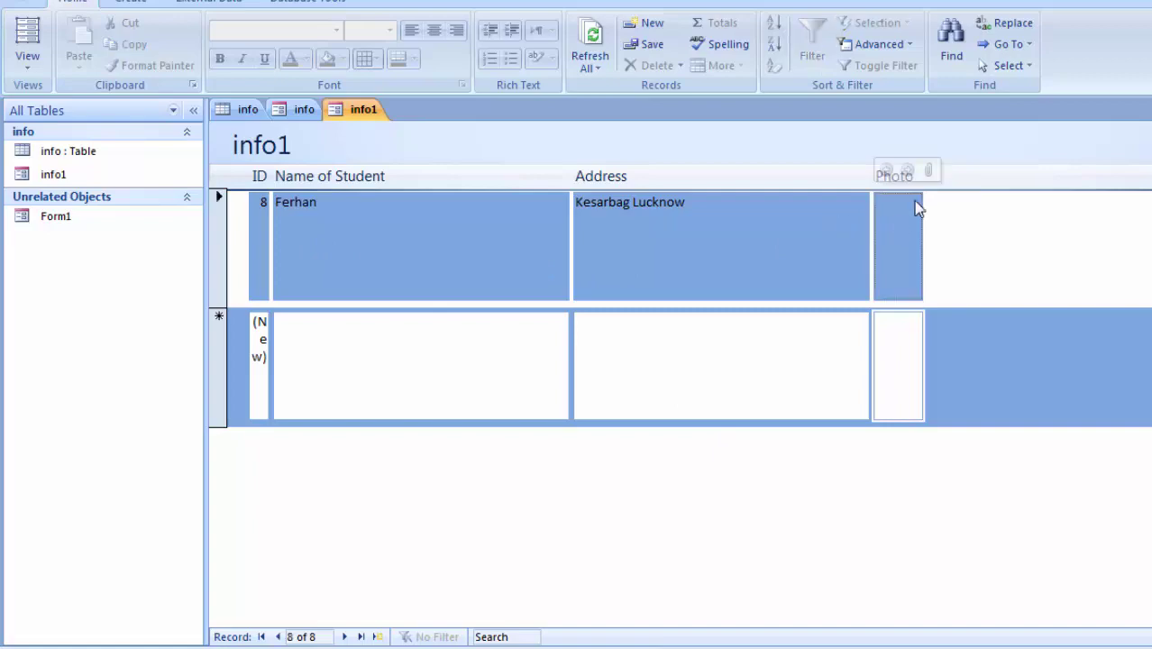
{"action": "left_click", "coordinate": [931, 168]}
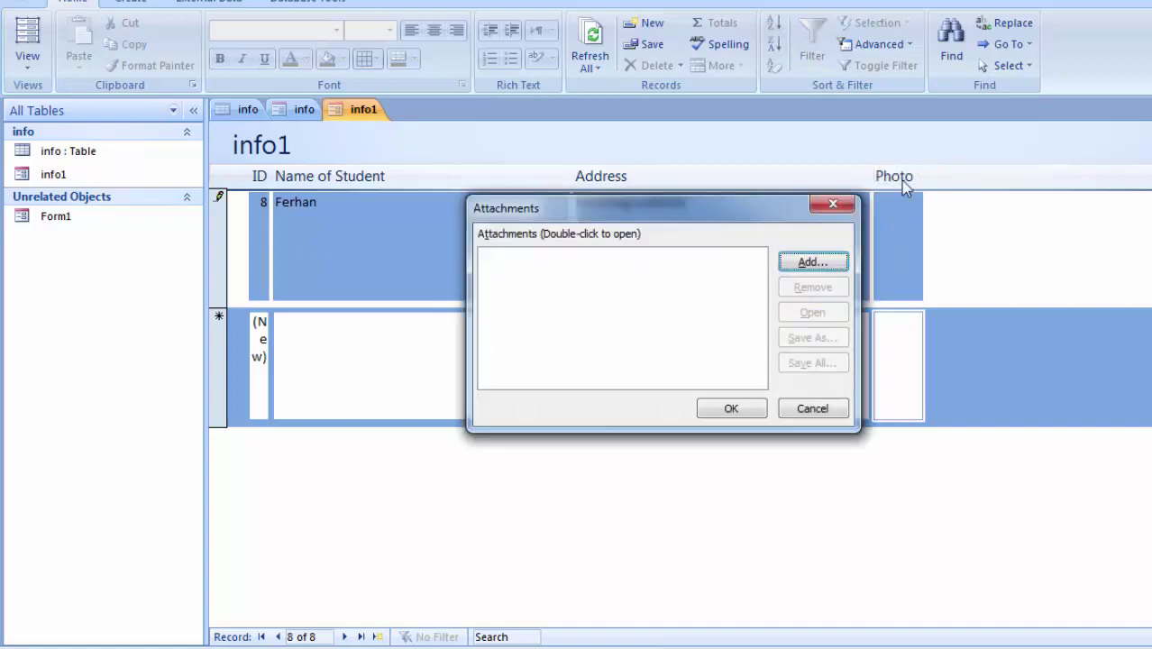
{"action": "left_click", "coordinate": [793, 269]}
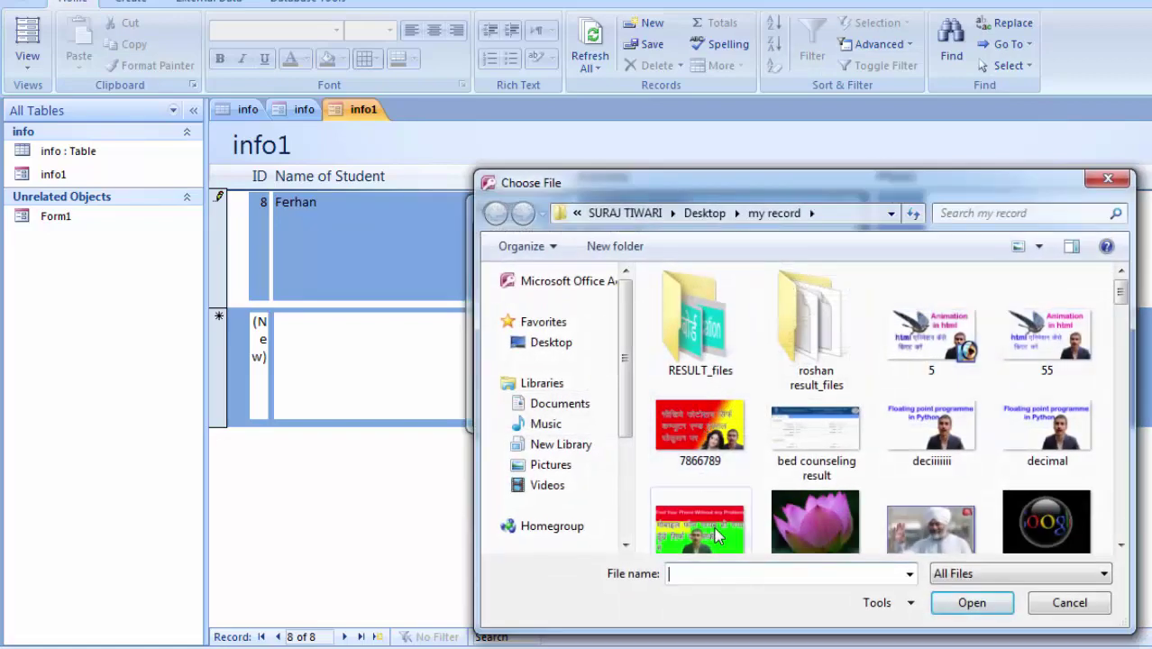
{"action": "double_click", "coordinate": [716, 531]}
{"action": "left_click", "coordinate": [732, 407]}
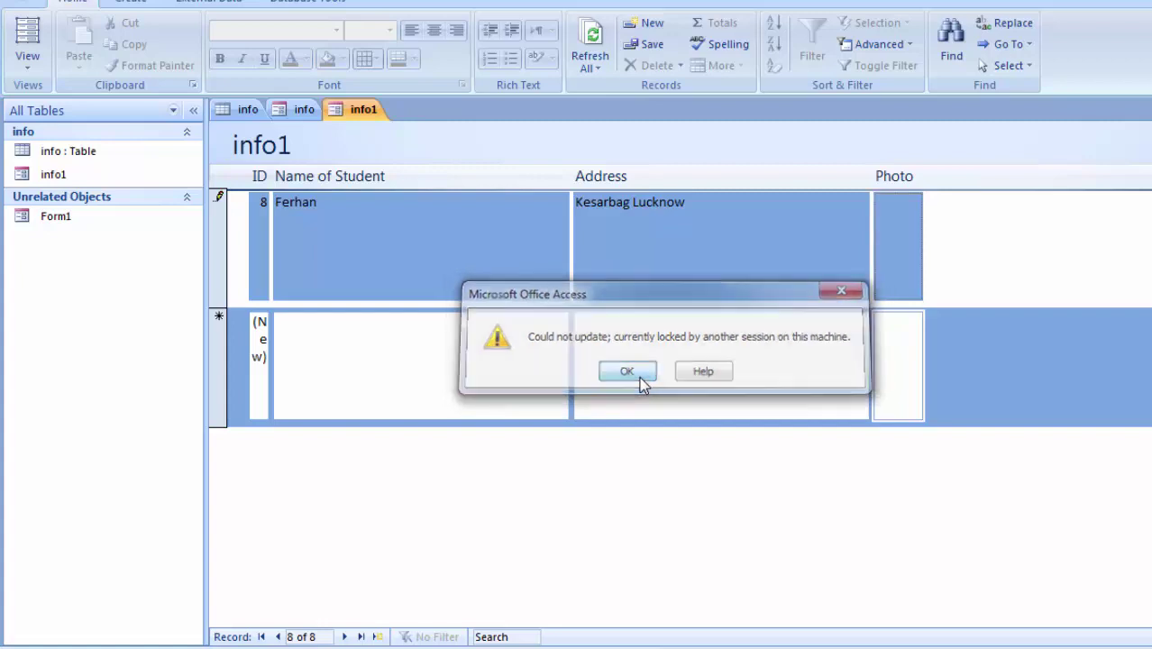
{"action": "left_click", "coordinate": [642, 381]}
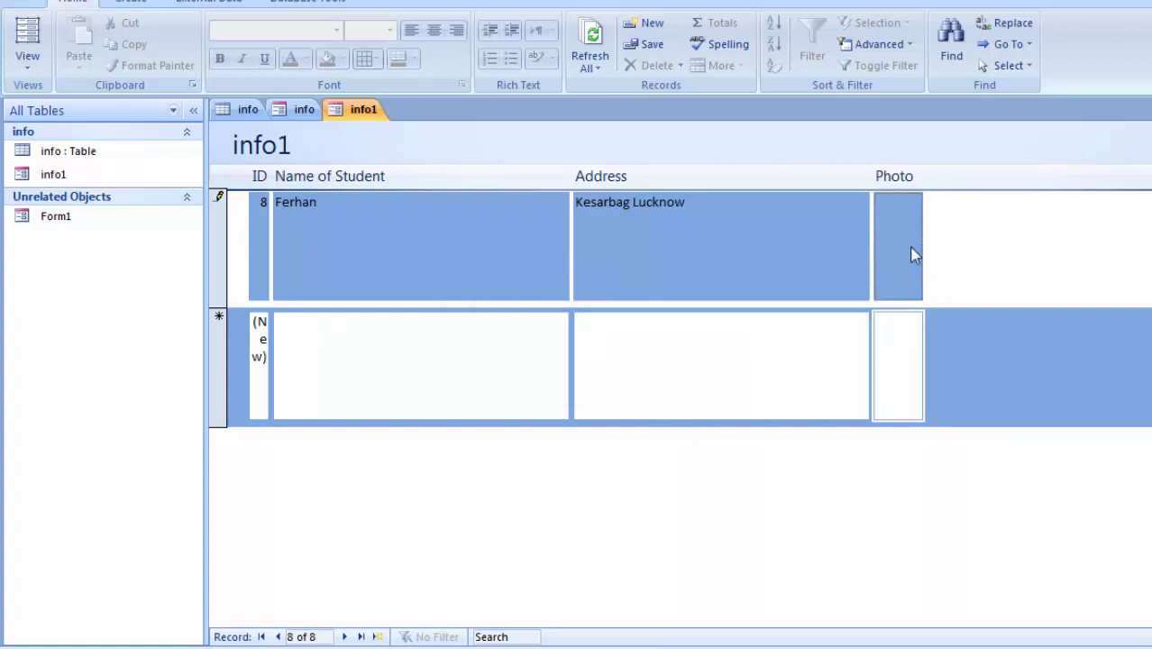
{"action": "mouse_move", "coordinate": [897, 180]}
{"action": "left_click", "coordinate": [929, 169]}
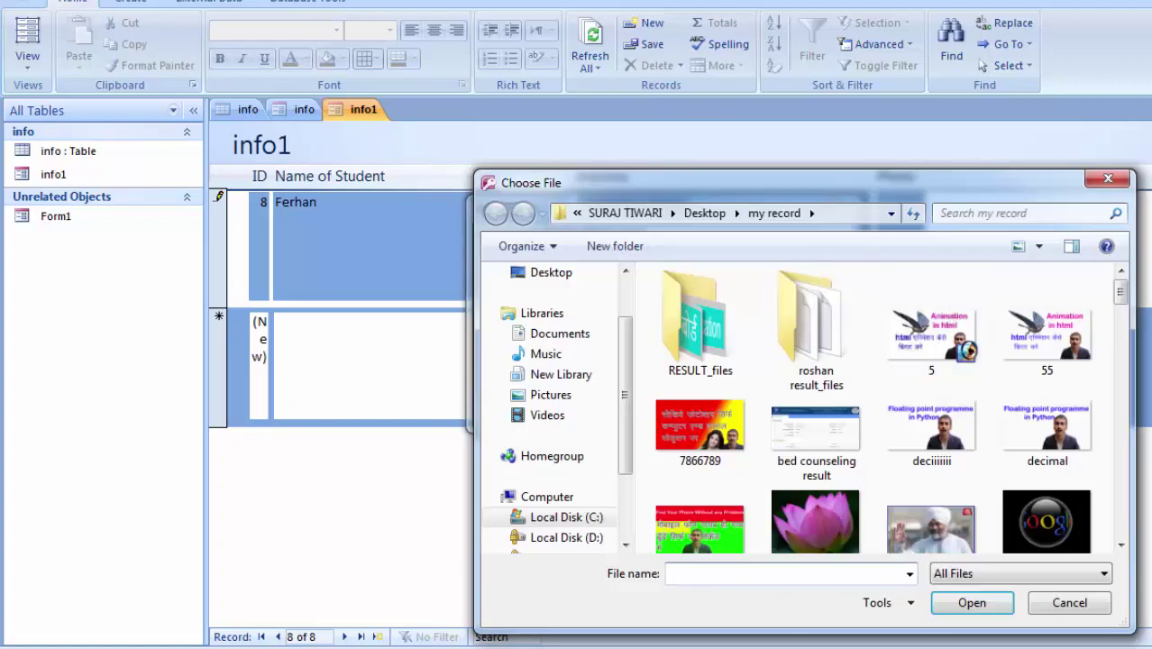
{"action": "double_click", "coordinate": [1048, 522]}
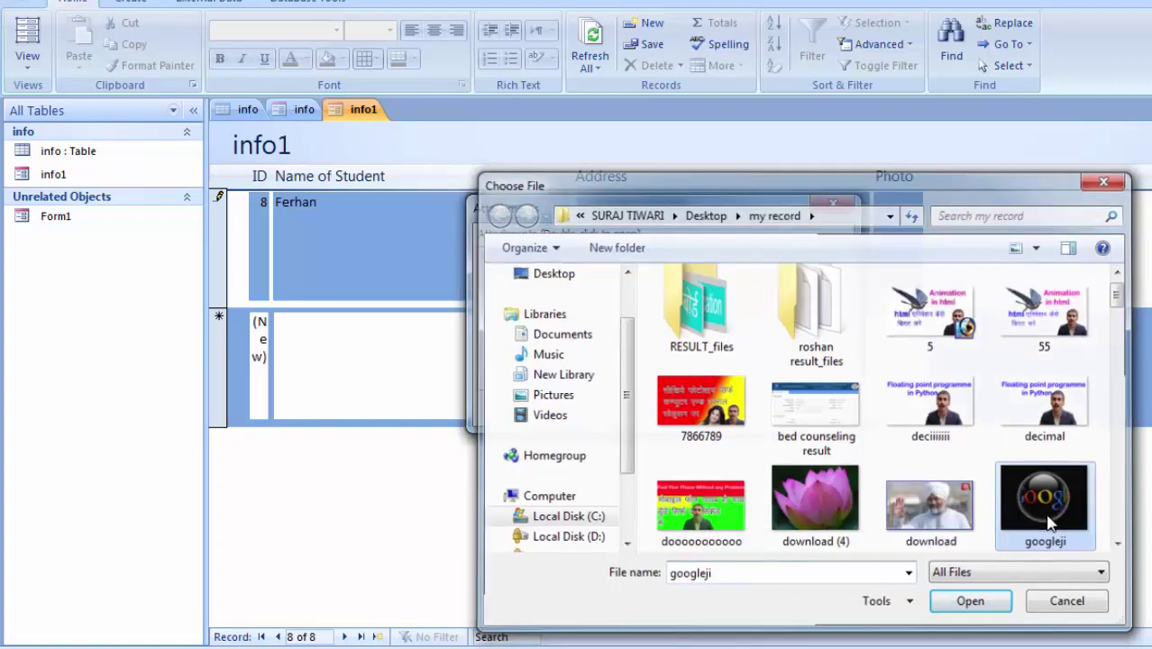
{"action": "left_click", "coordinate": [732, 406]}
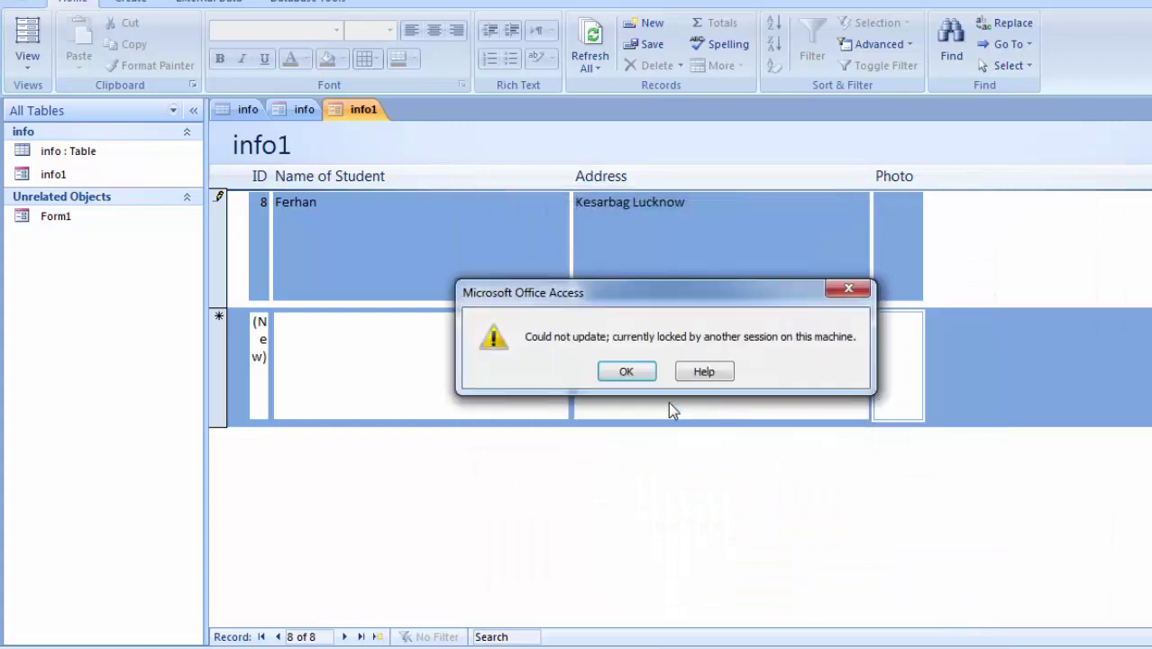
{"action": "left_click", "coordinate": [638, 371]}
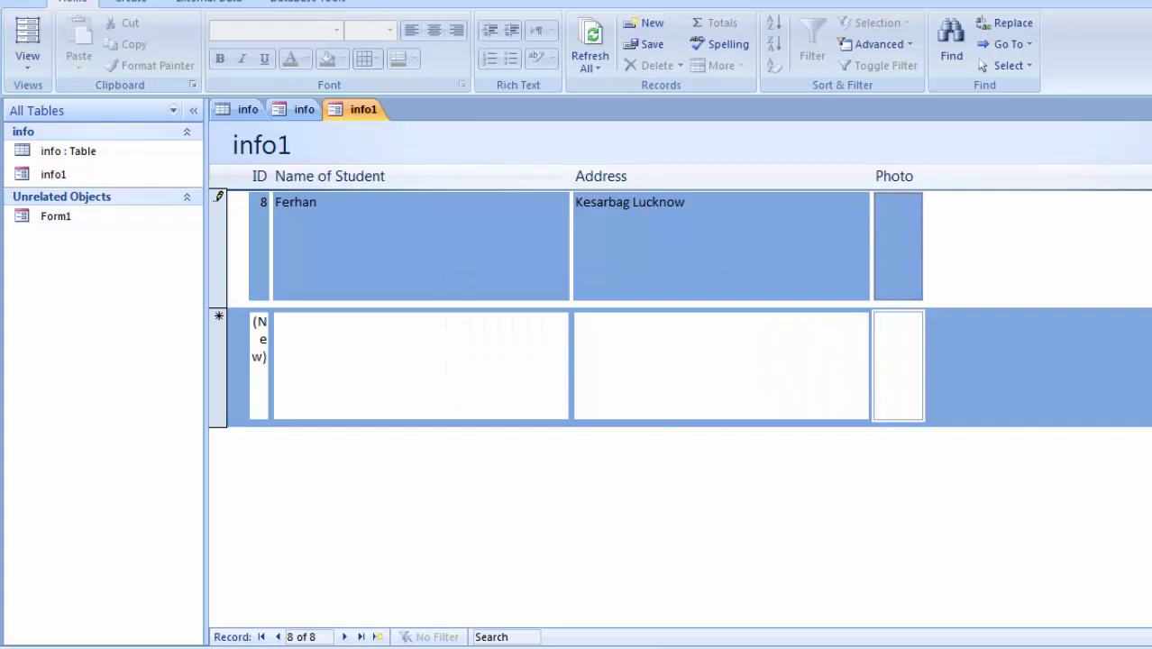
Scroll the info1 form back up to records 1–4 and their photos
{"action": "scroll", "coordinate": [586, 360], "scroll_direction": "up", "scroll_amount": 2}
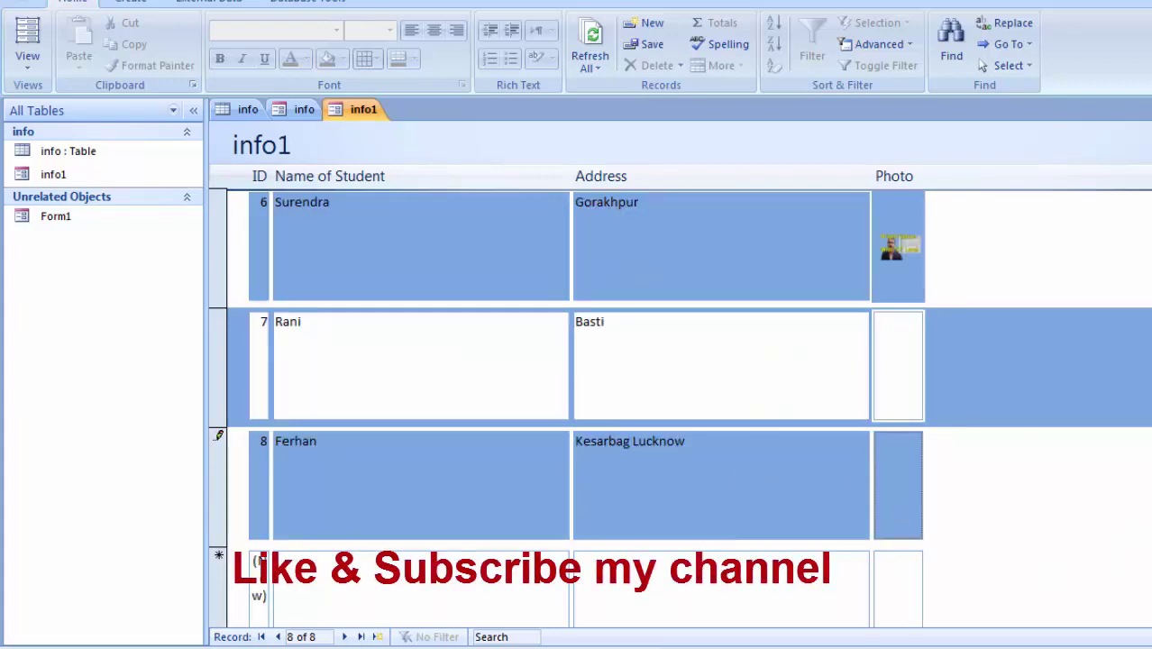
{"action": "scroll", "coordinate": [585, 360], "scroll_direction": "up", "scroll_amount": 1}
{"action": "scroll", "coordinate": [586, 361], "scroll_direction": "up", "scroll_amount": 1}
{"action": "scroll", "coordinate": [585, 361], "scroll_direction": "up", "scroll_amount": 1}
{"action": "scroll", "coordinate": [586, 361], "scroll_direction": "up", "scroll_amount": 1}
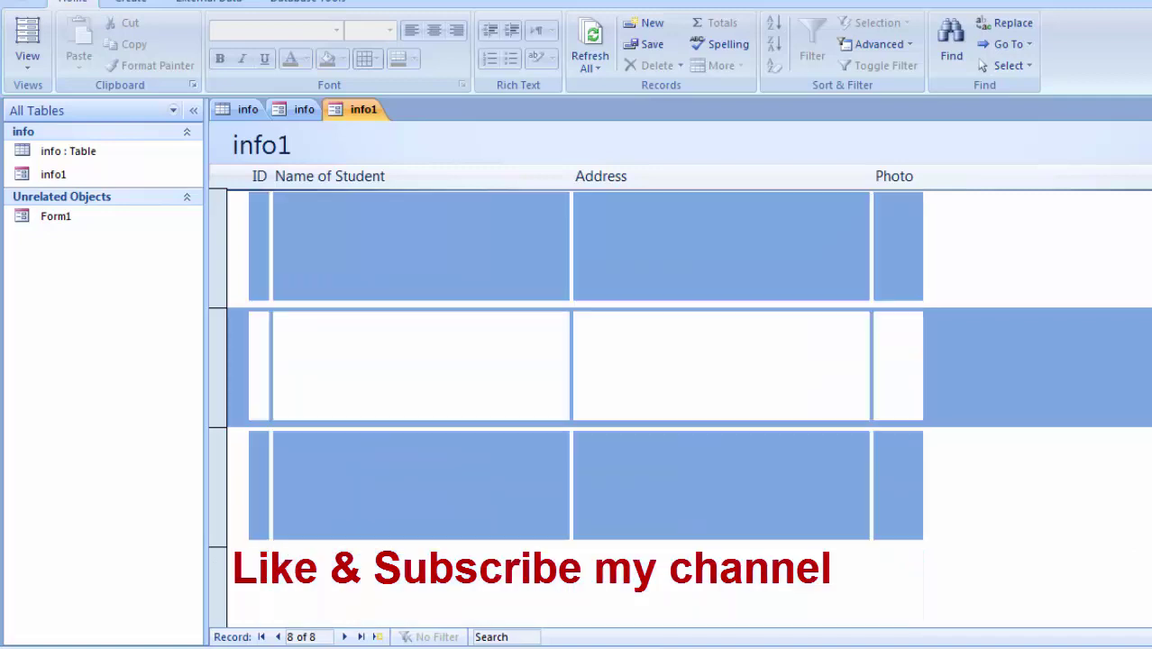
{"action": "scroll", "coordinate": [586, 360], "scroll_direction": "up", "scroll_amount": 1}
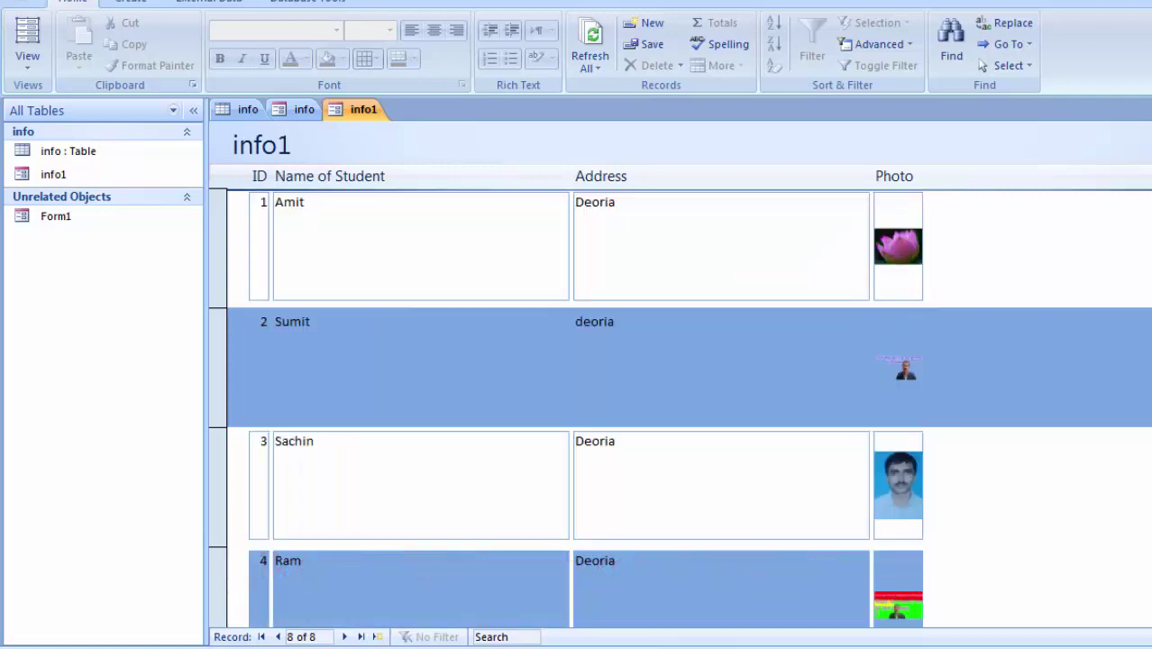